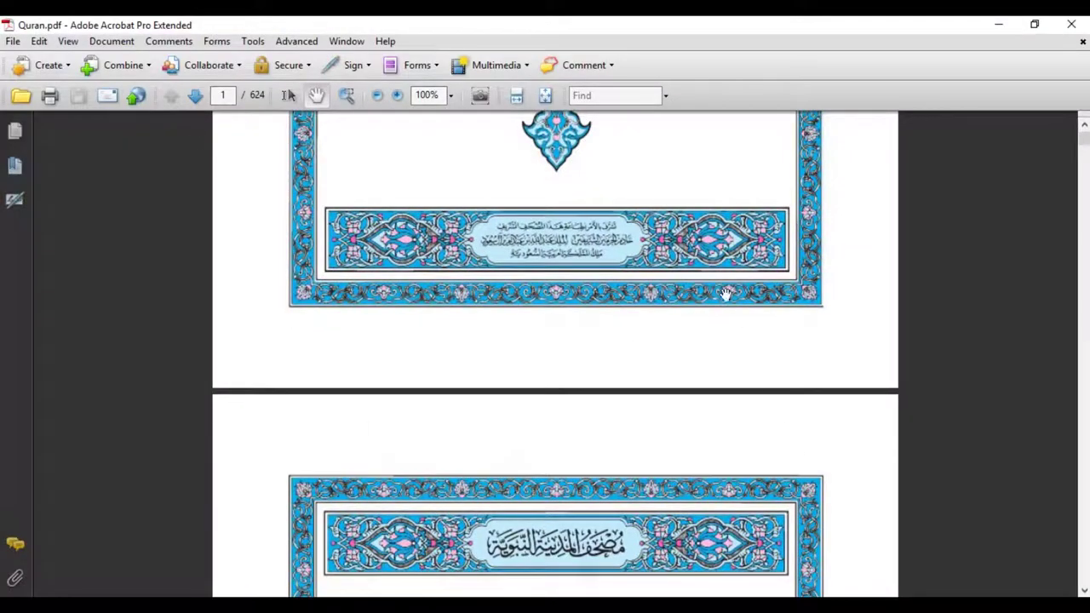
Scroll back up to the top of the Word table of tutorial videos
scroll(723, 294, up, 4)
scroll(699, 294, up, 3)
Pan the ornamented Quran PDF page, then advance two pages toward Surat al-Fatiha on page 4
scroll(688, 588, up, 5)
drag(688, 587, 698, 516)
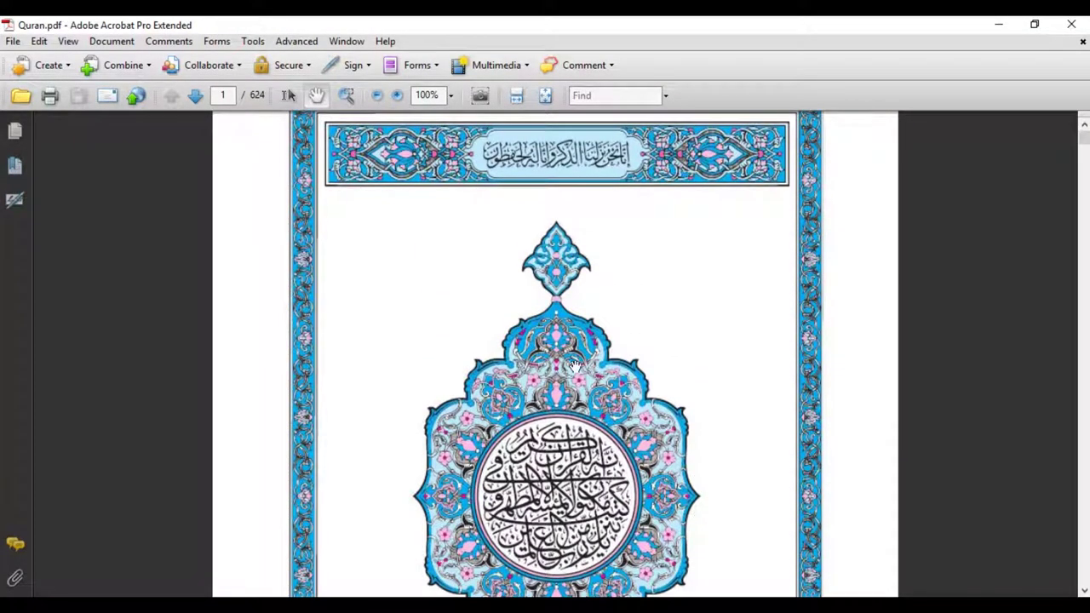
scroll(715, 557, down, 10)
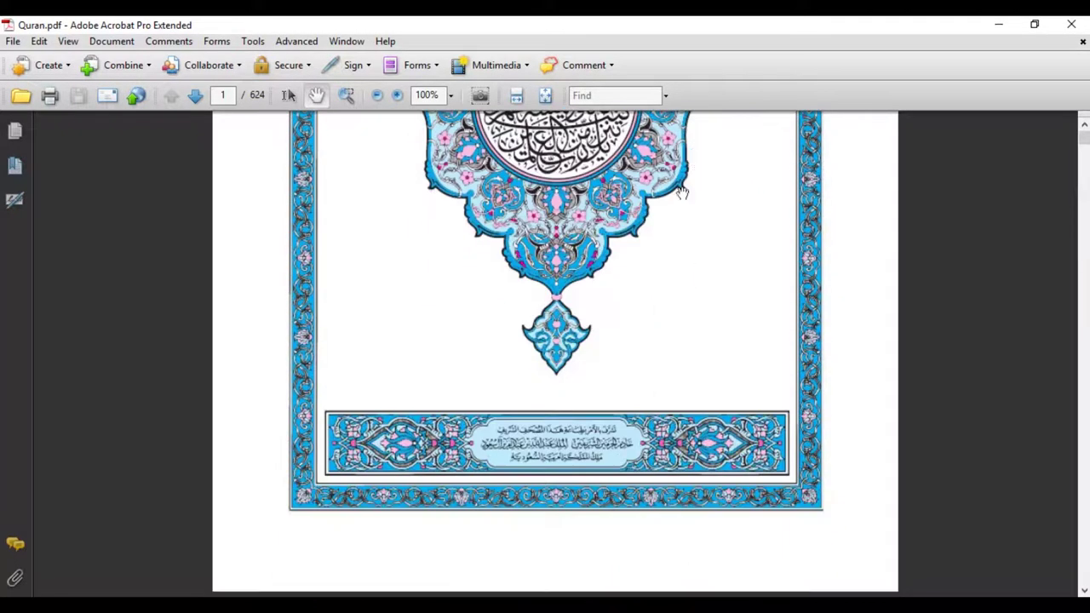
scroll(679, 190, down, 5)
scroll(644, 156, down, 1)
click(196, 99)
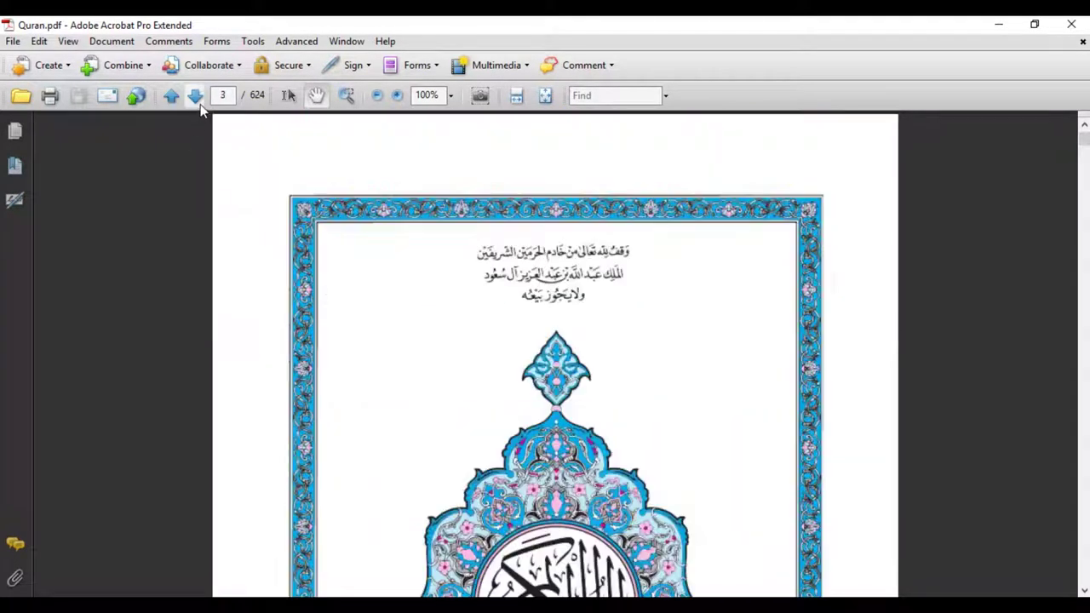
click(197, 99)
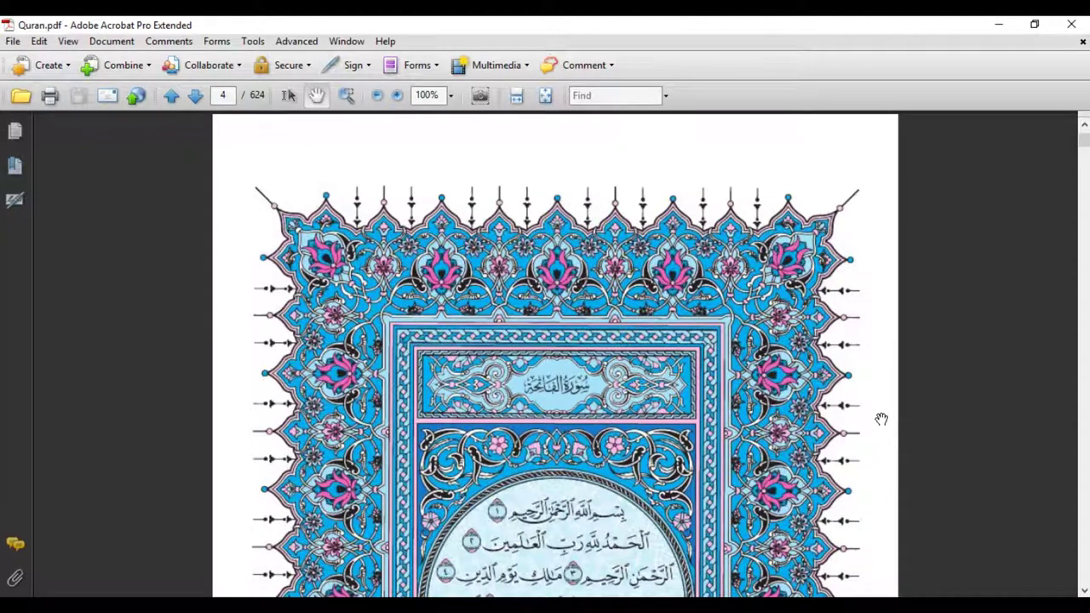
Show the surah bookmarks and jump to Surat al-Isra (page 285), then Surat al-Fath (page 514)
click(26, 165)
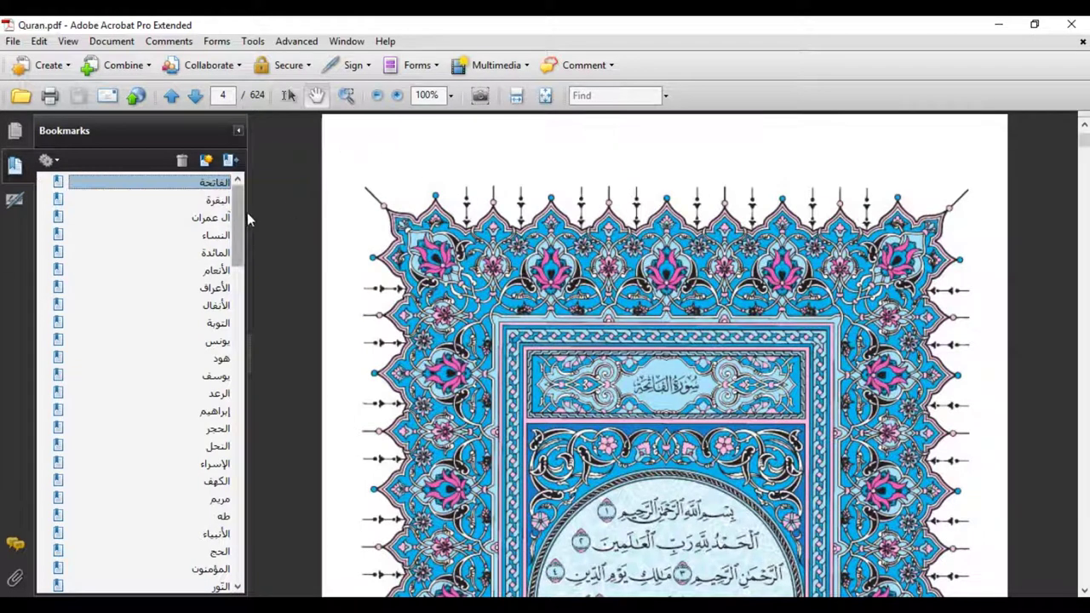
drag(237, 213, 235, 241)
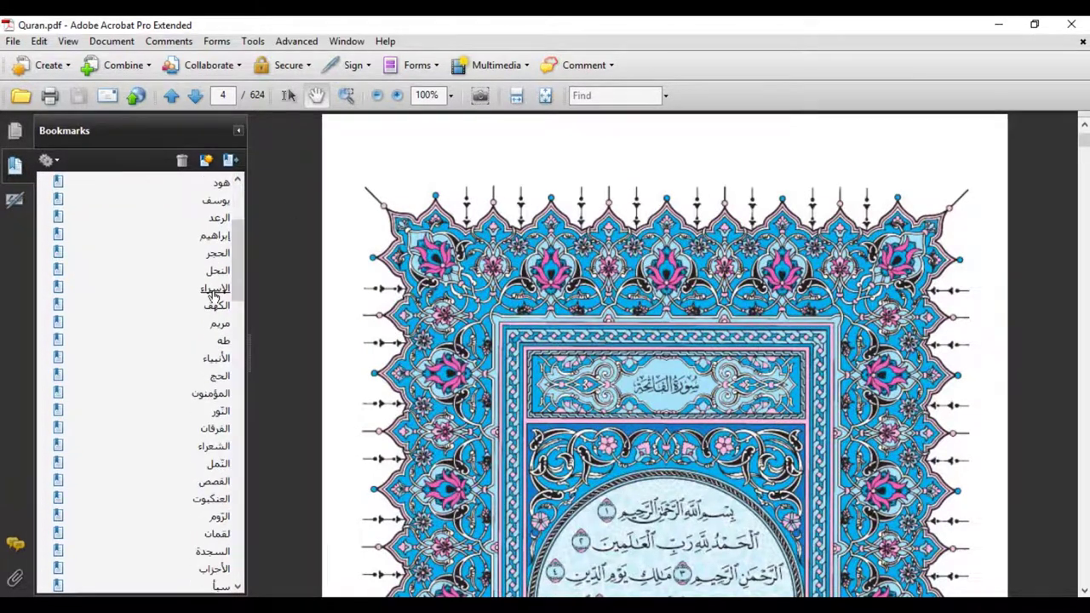
click(215, 288)
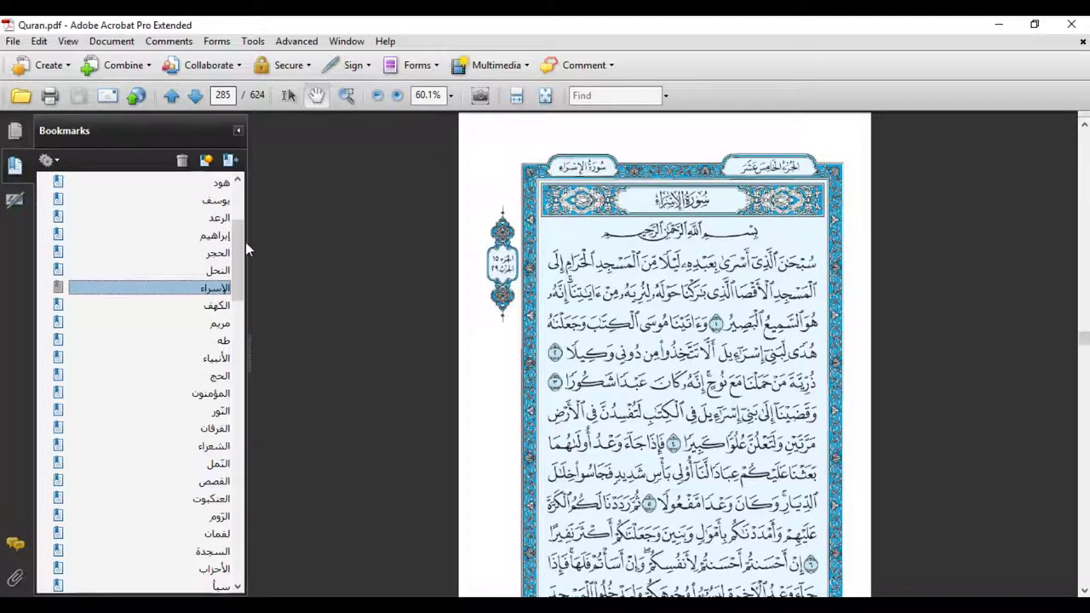
drag(246, 243, 239, 326)
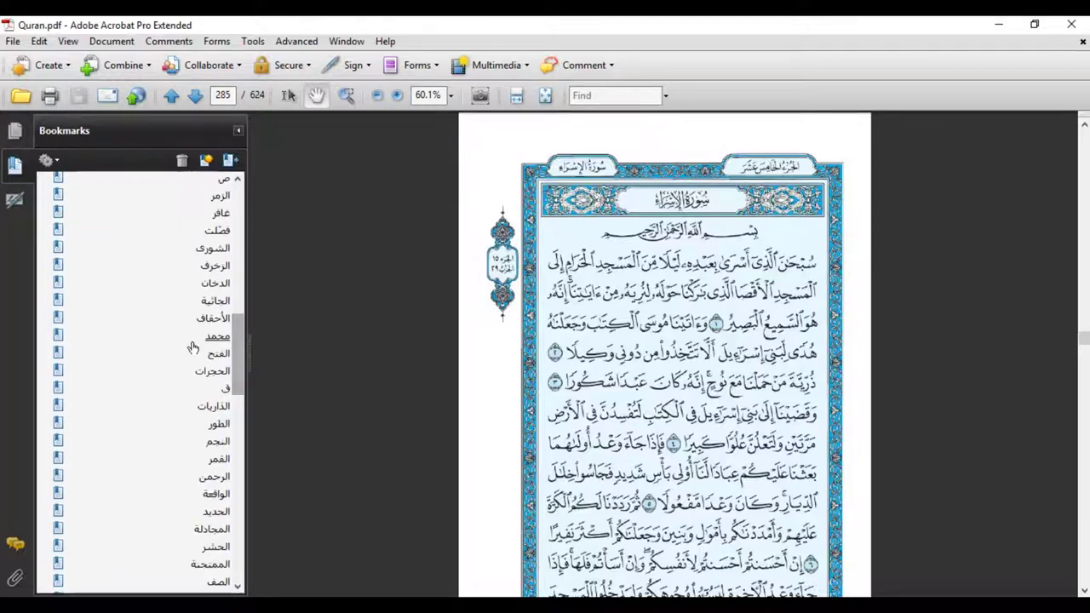
click(207, 354)
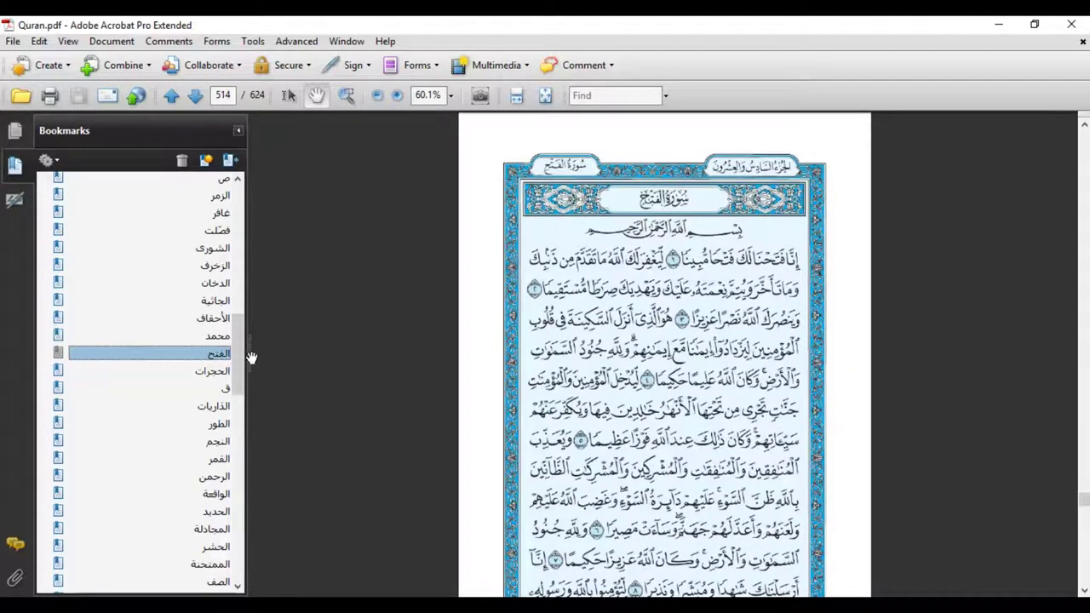
Jump to Surat al-Tahrim (page 563) and Surat al-Kawthar (page 605), then close the PDF
scroll(237, 343, down, 3)
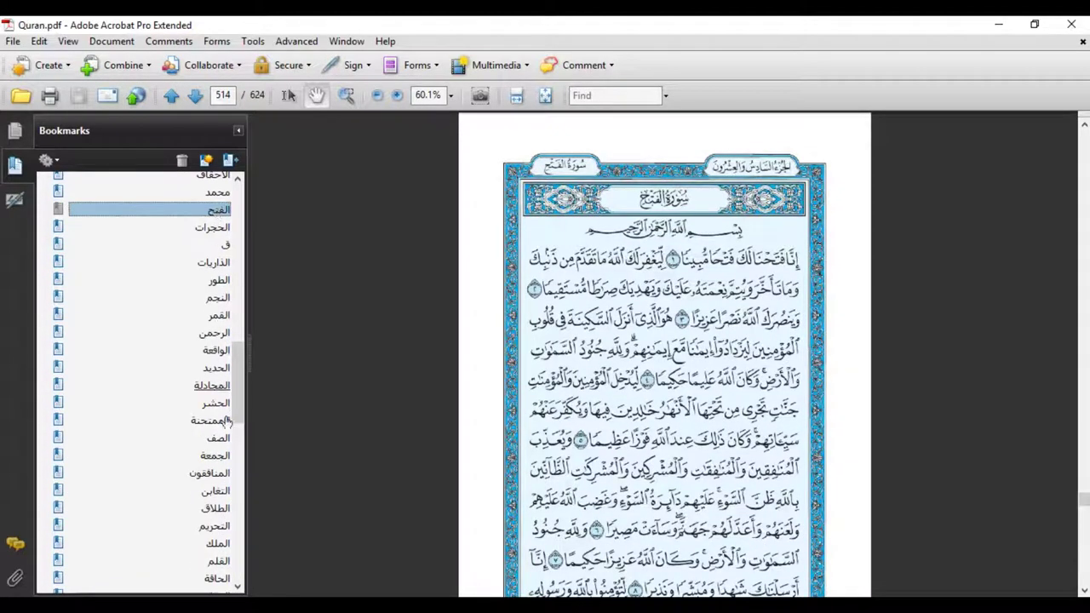
click(211, 528)
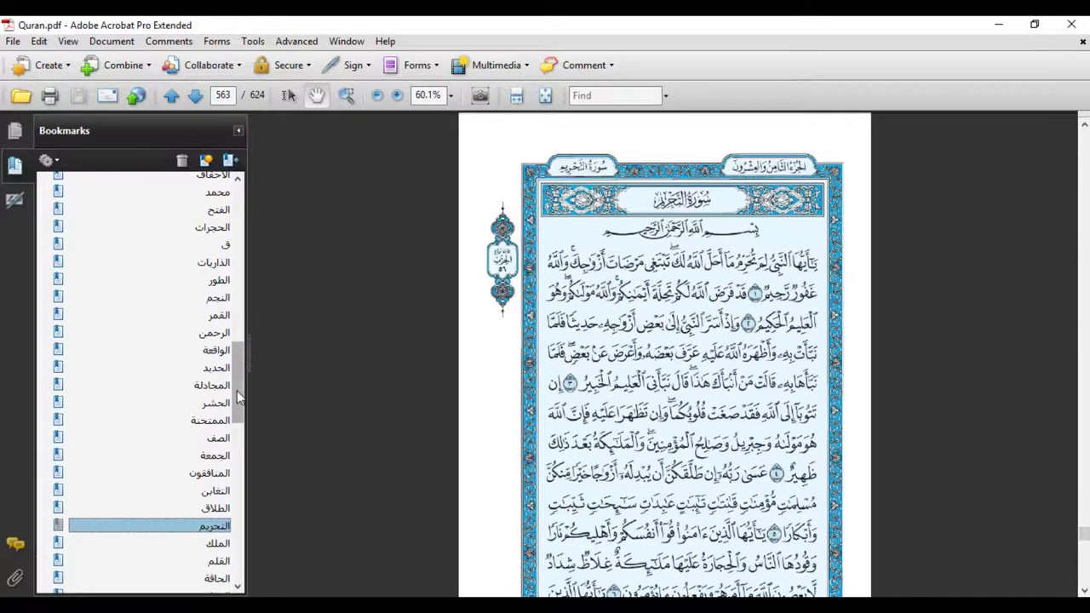
drag(237, 391, 219, 532)
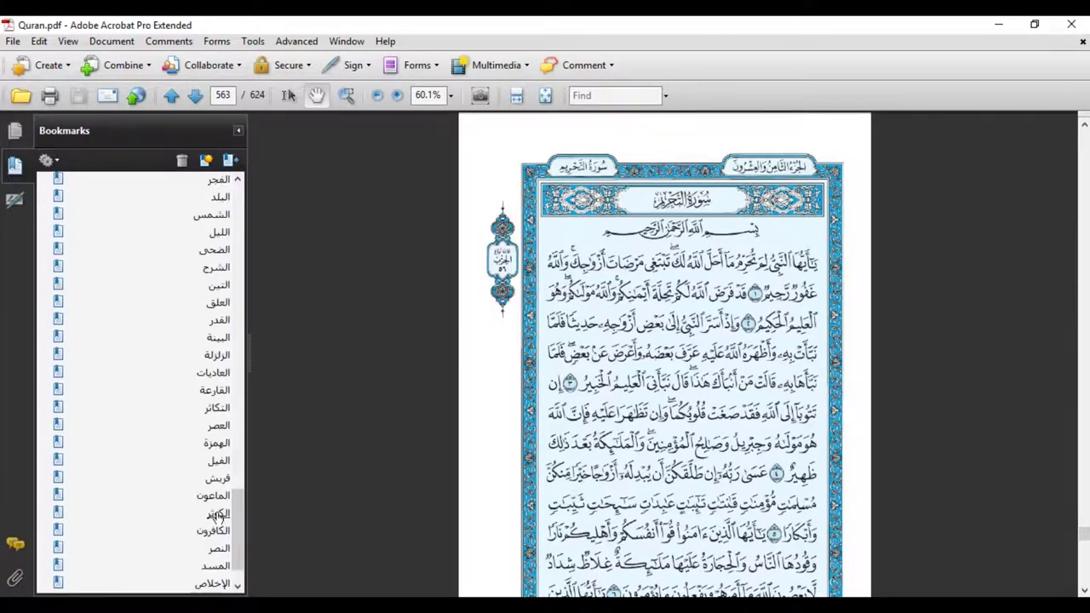
click(217, 514)
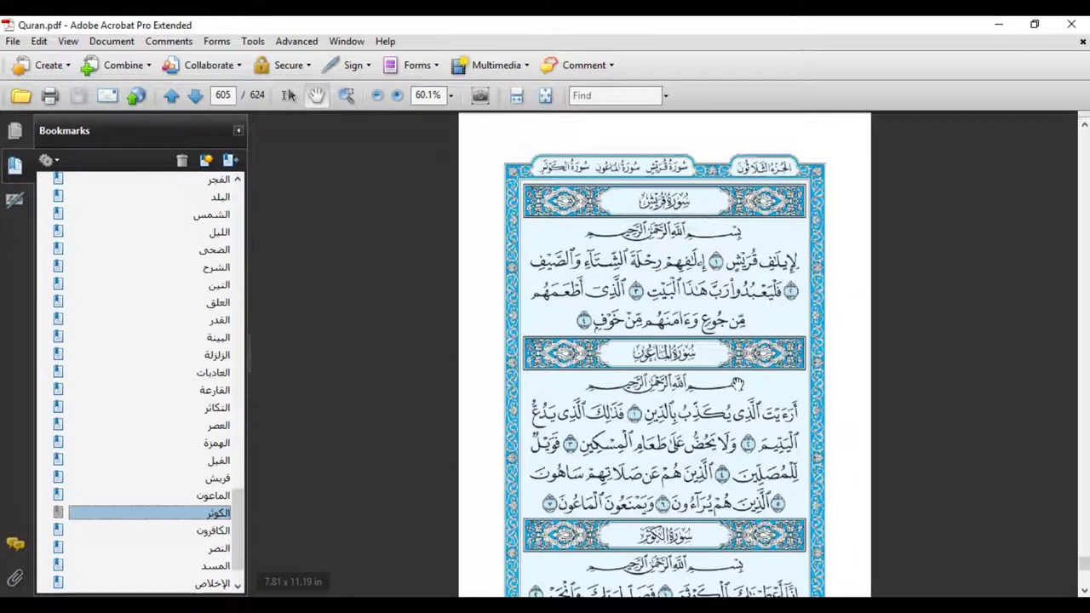
drag(722, 523, 723, 464)
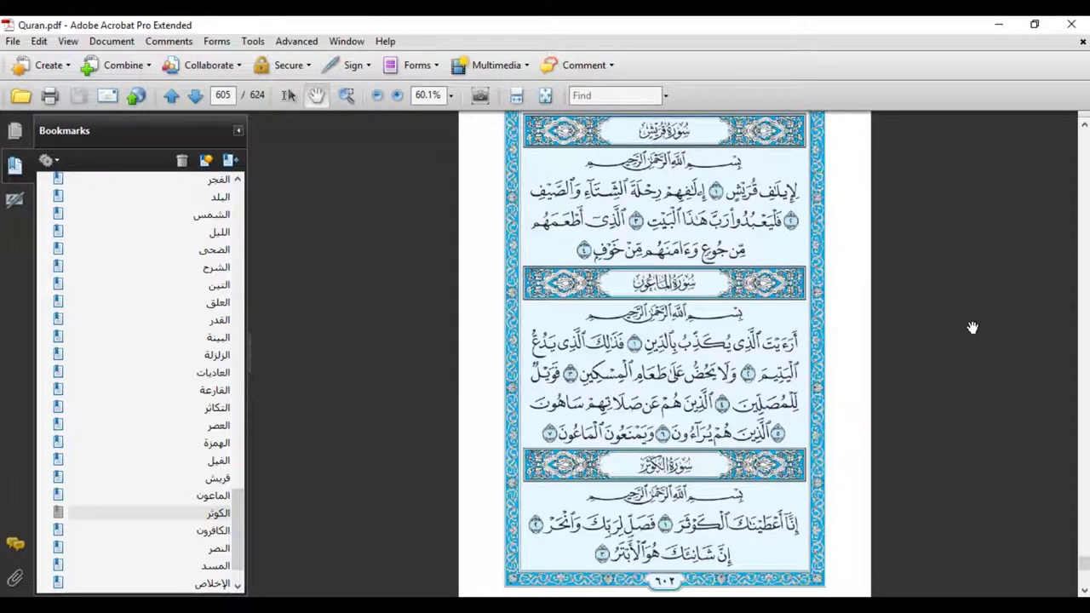
click(1071, 24)
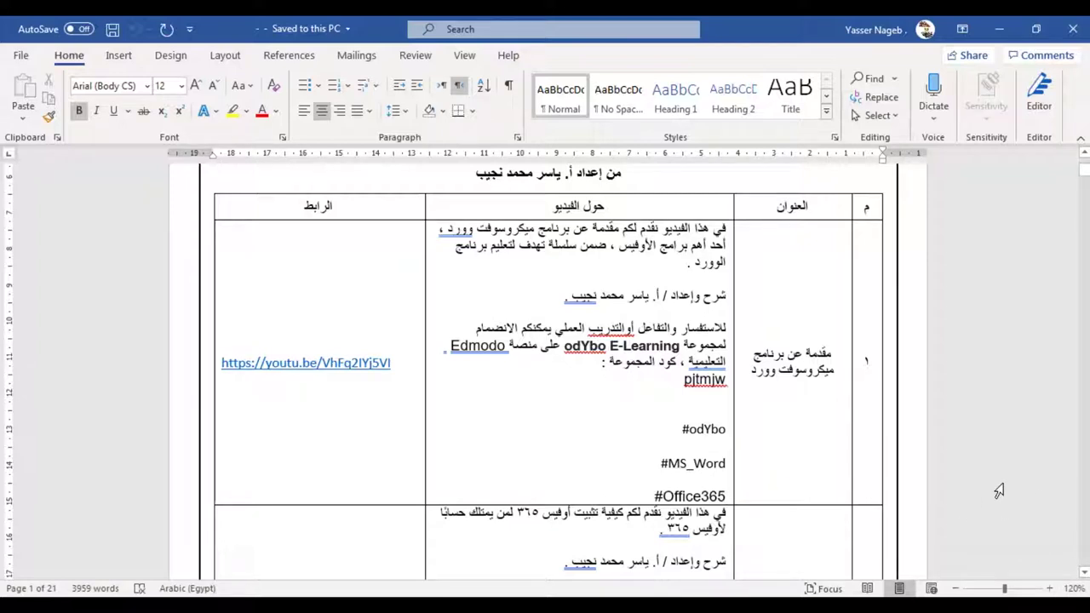
Scroll Word to page 18 and select the heading مقدمة حول البرنامج
drag(1083, 169, 1083, 505)
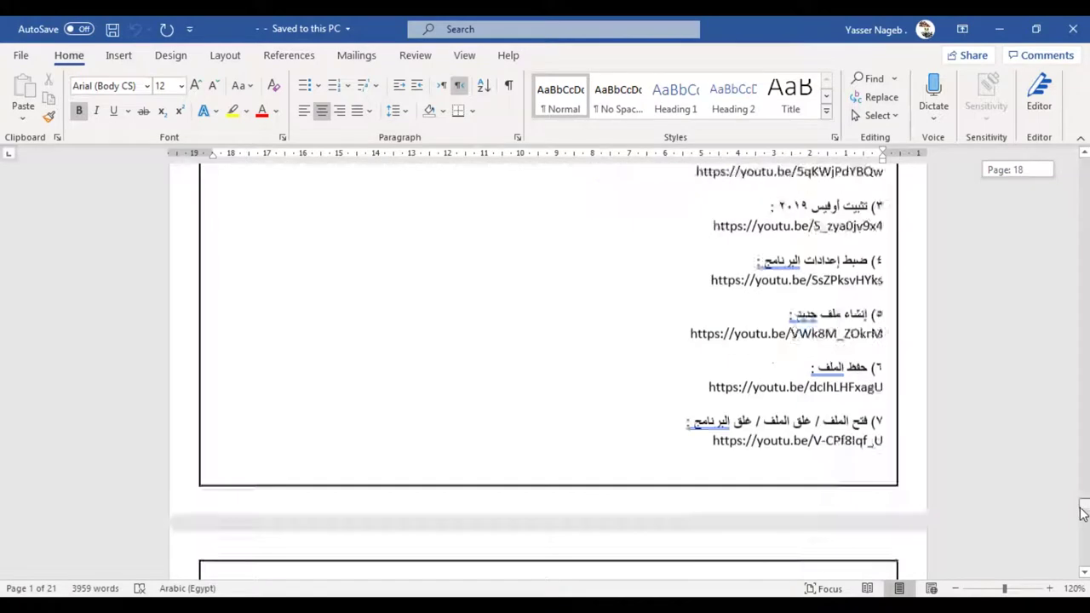
click(891, 189)
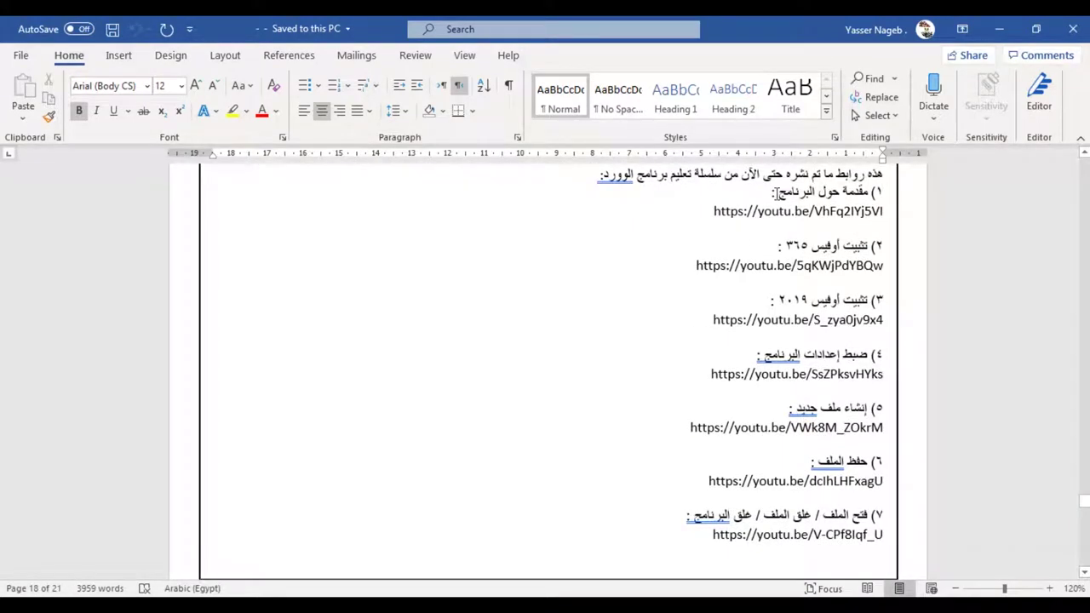
drag(792, 192, 868, 192)
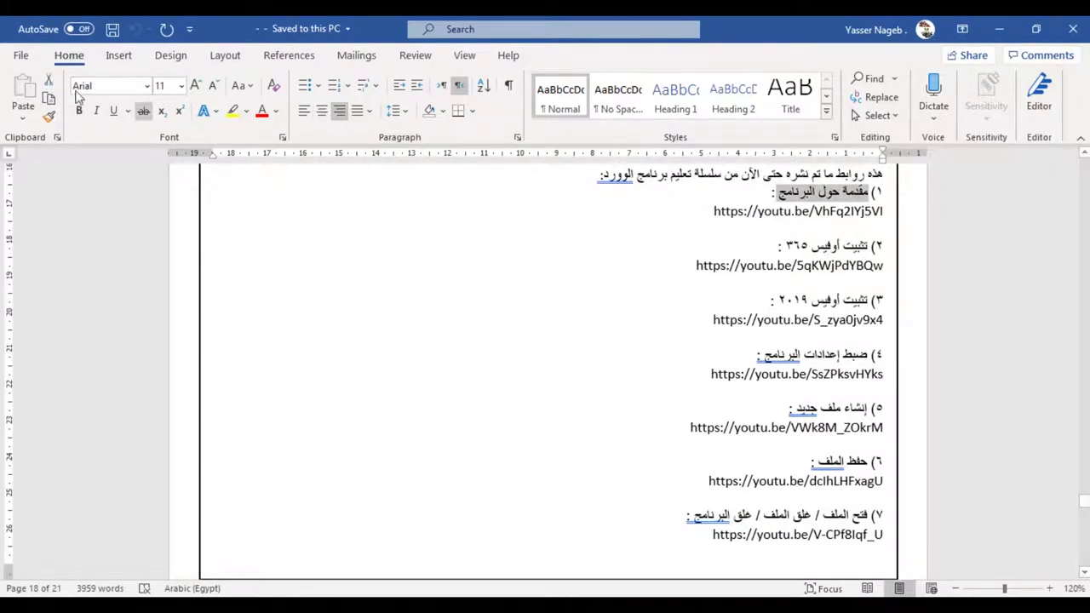
click(118, 57)
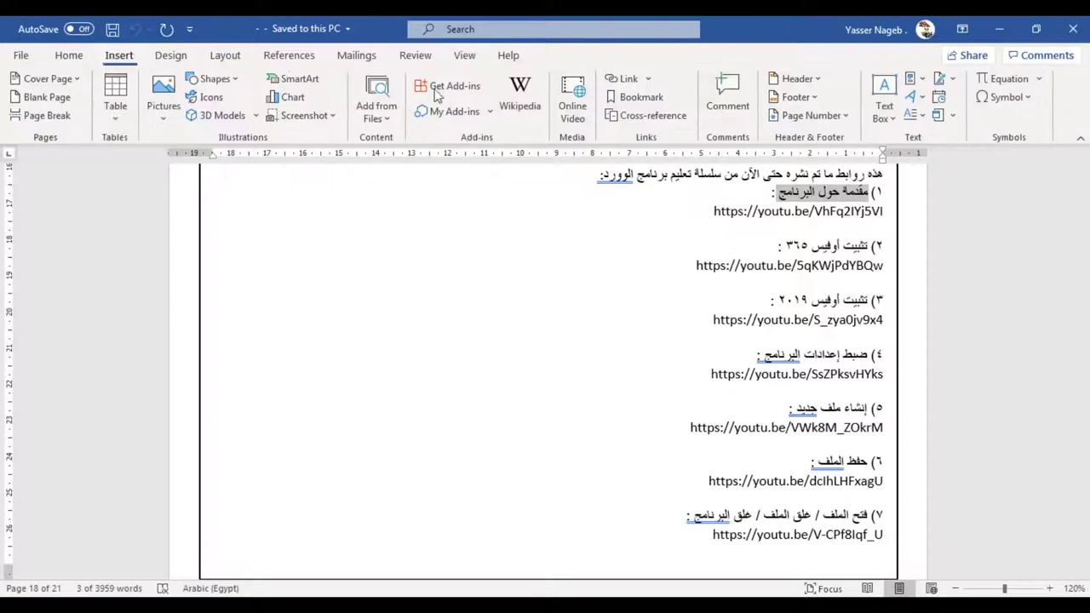
click(654, 98)
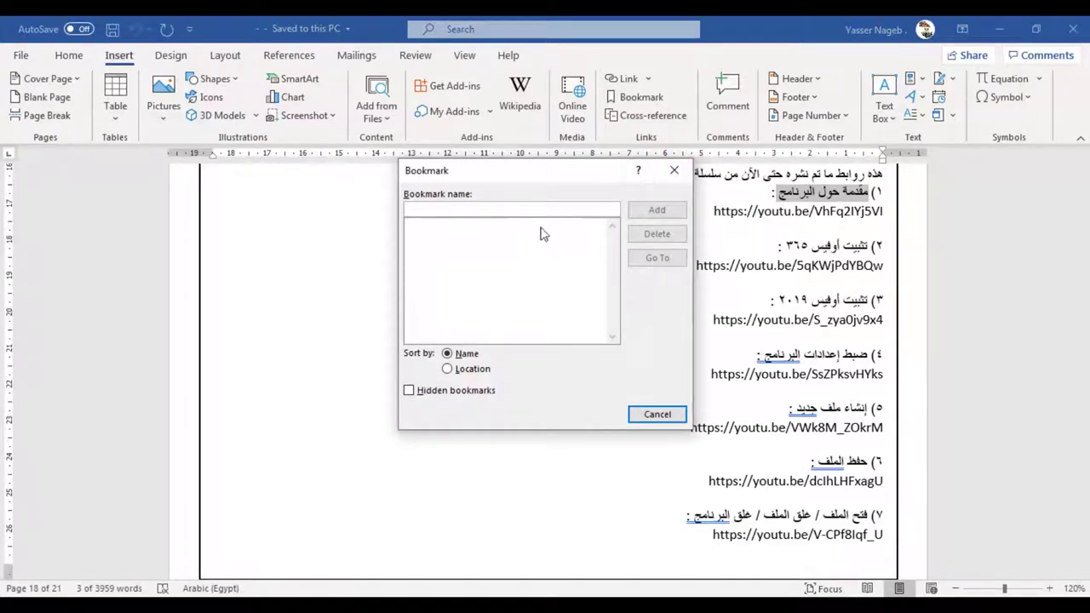
click(672, 170)
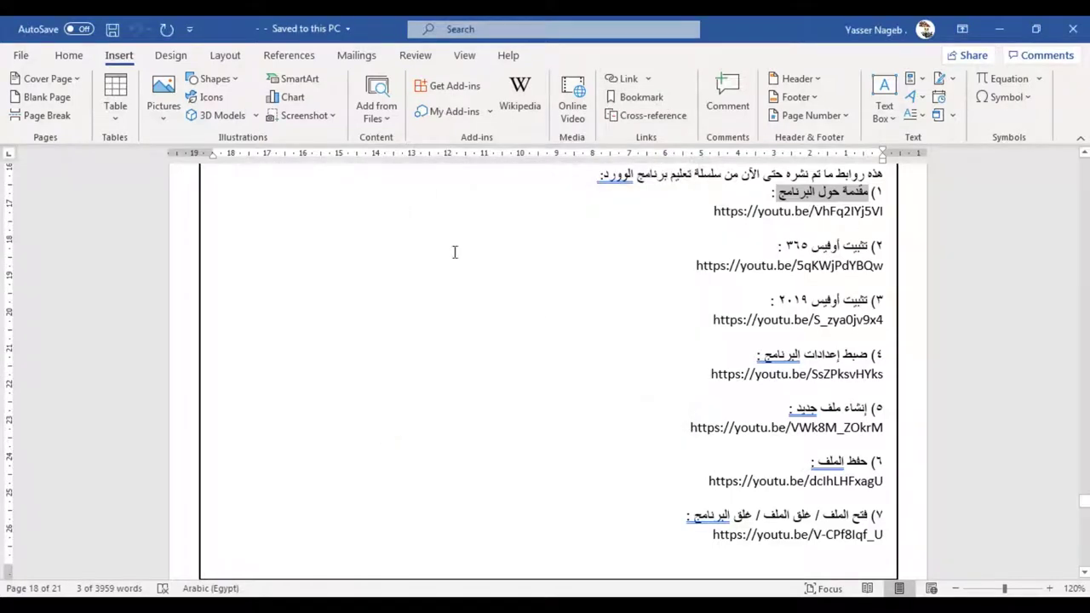
click(442, 554)
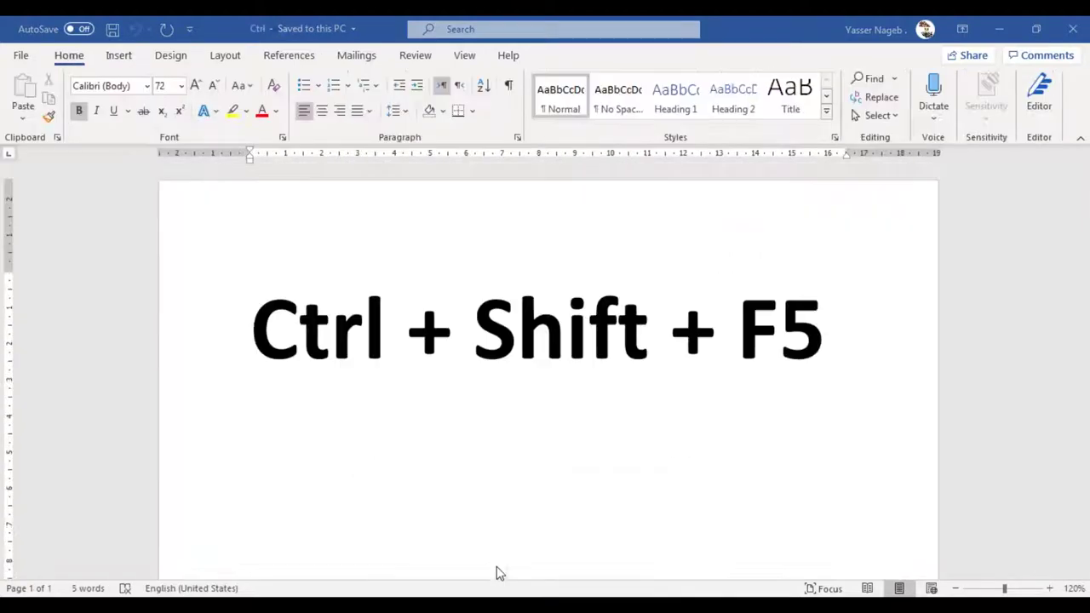
click(1002, 31)
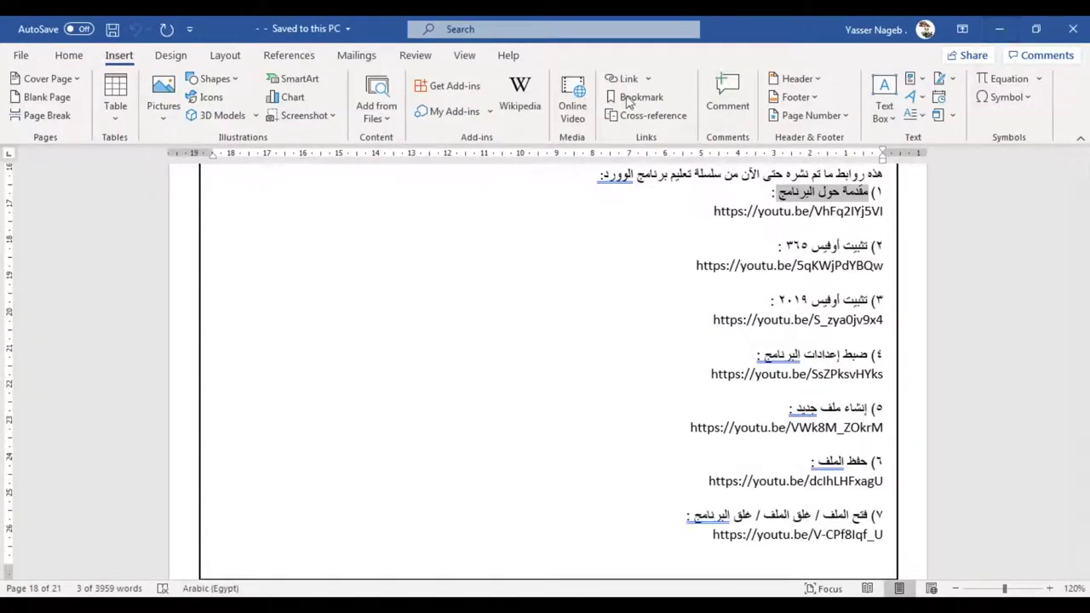
Add a bookmark named مقدمة_حول_البرنامج to the selected first tutorial heading
click(634, 99)
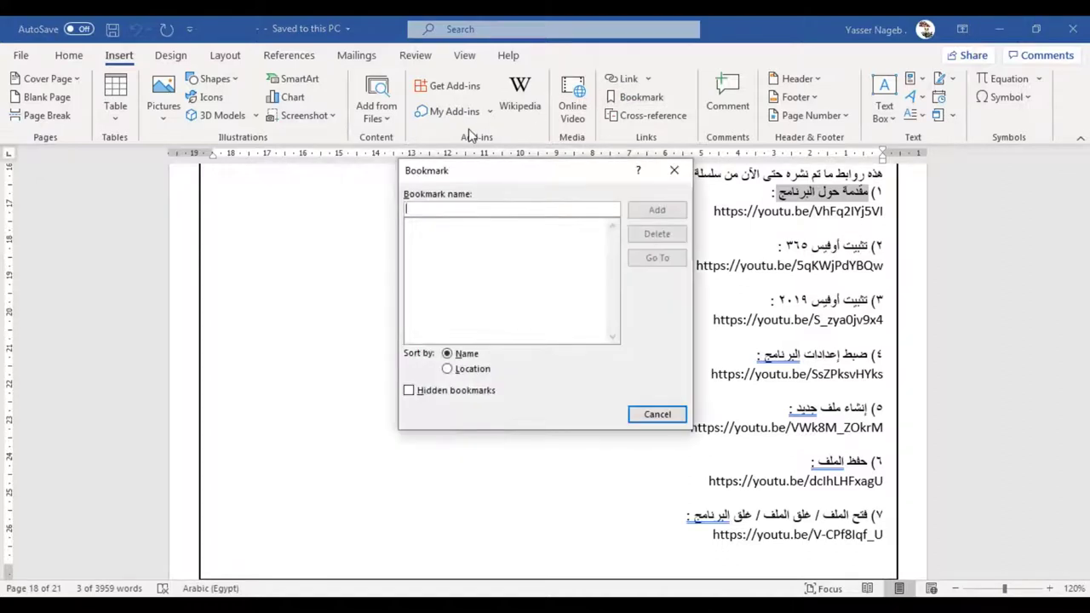
text(مق)
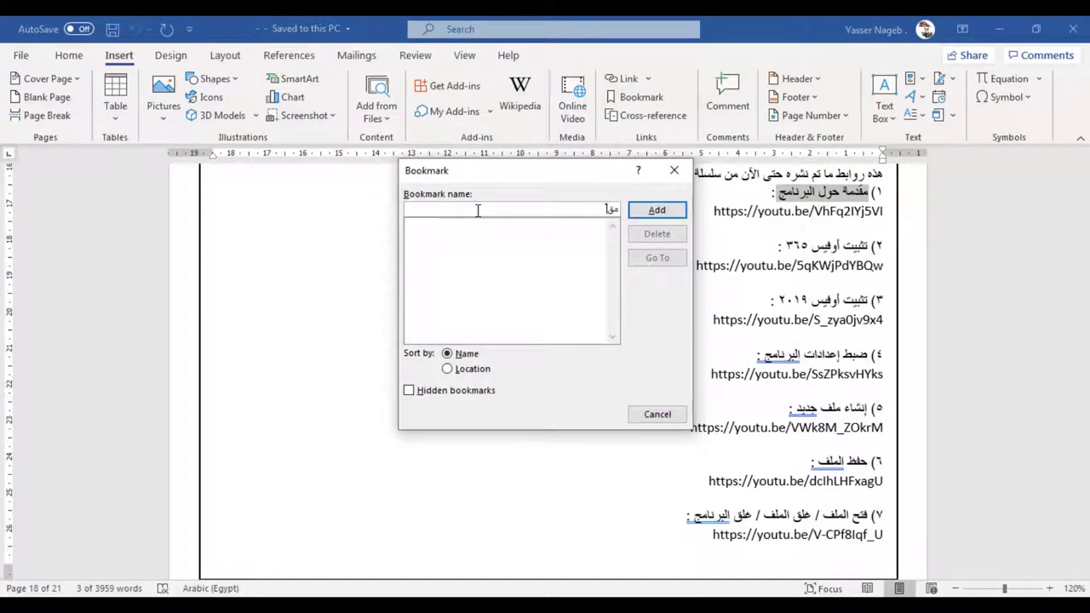
text(دمة حول ال)
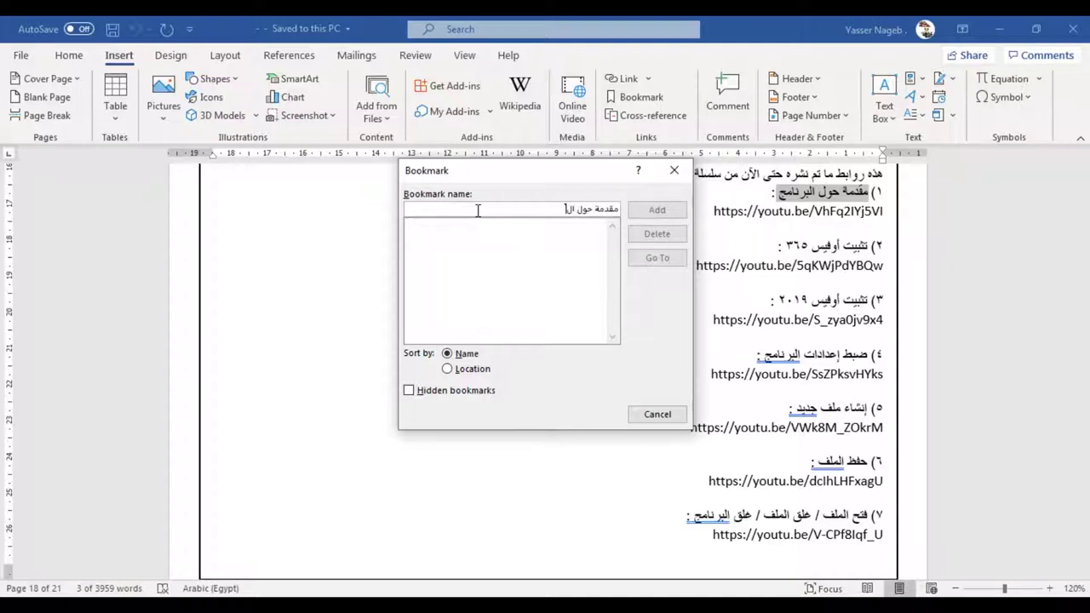
text(ن)
text(_حول)
text(_)
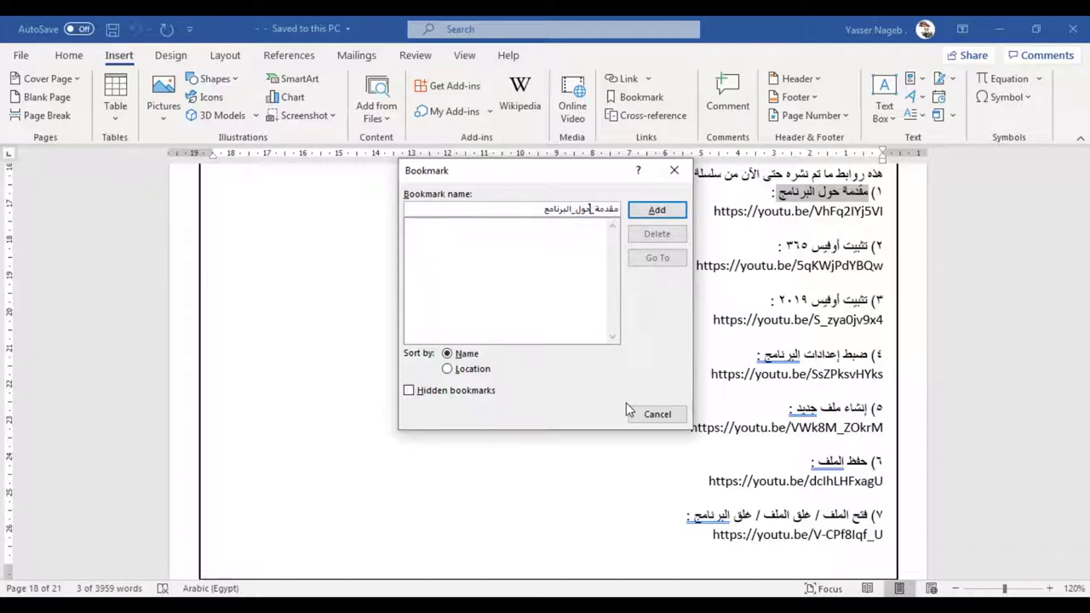
click(672, 210)
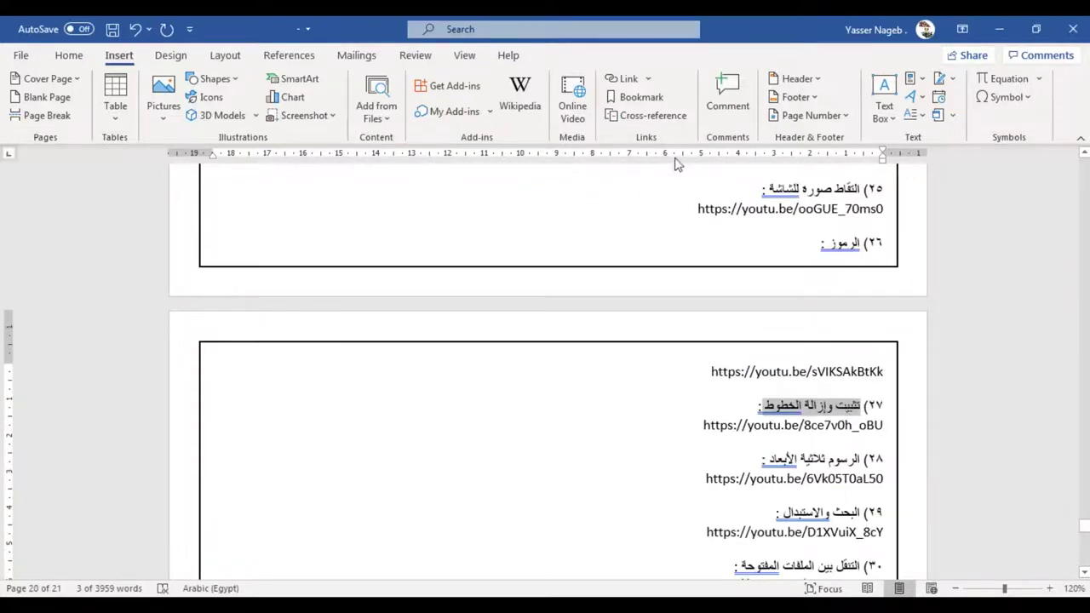
Add the bookmark تثبيت_الخطوط to heading 27 تثبيت وإزالة الخطوط on page 20
click(641, 96)
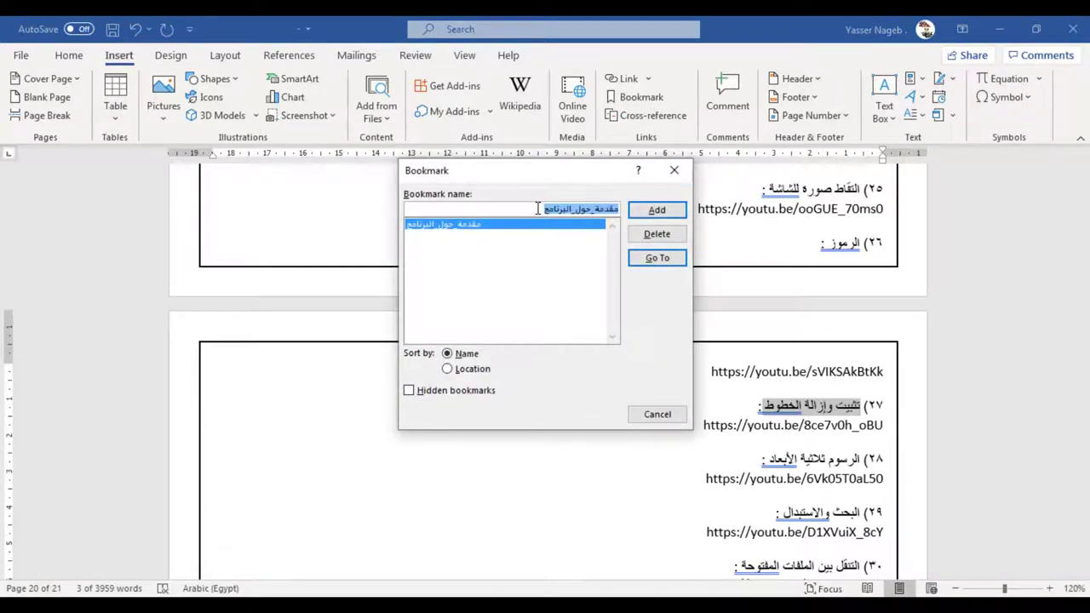
text(تثبيت)
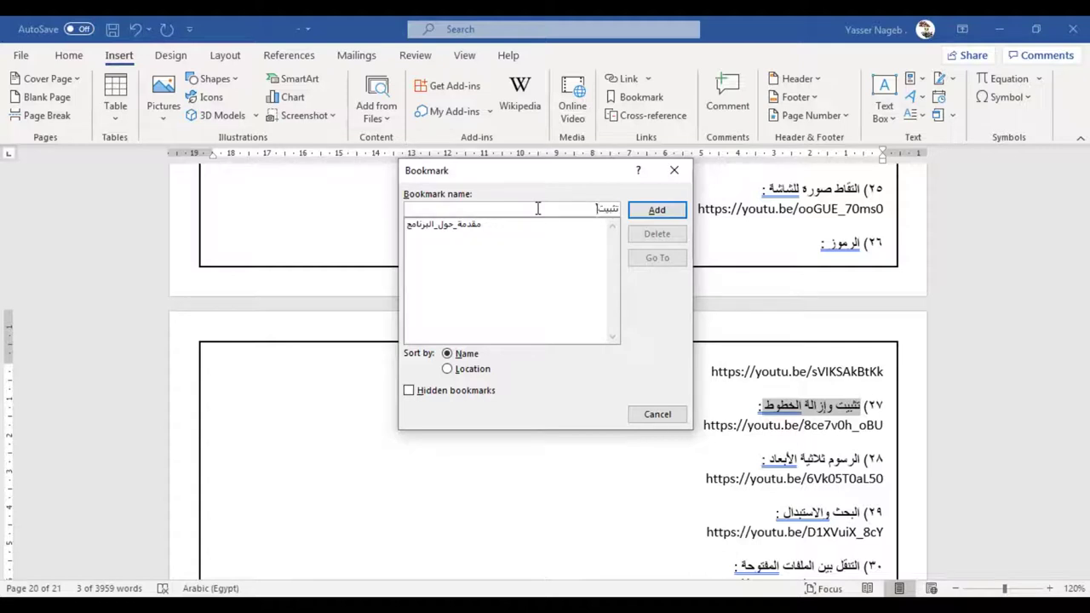
text(طوط)
click(658, 211)
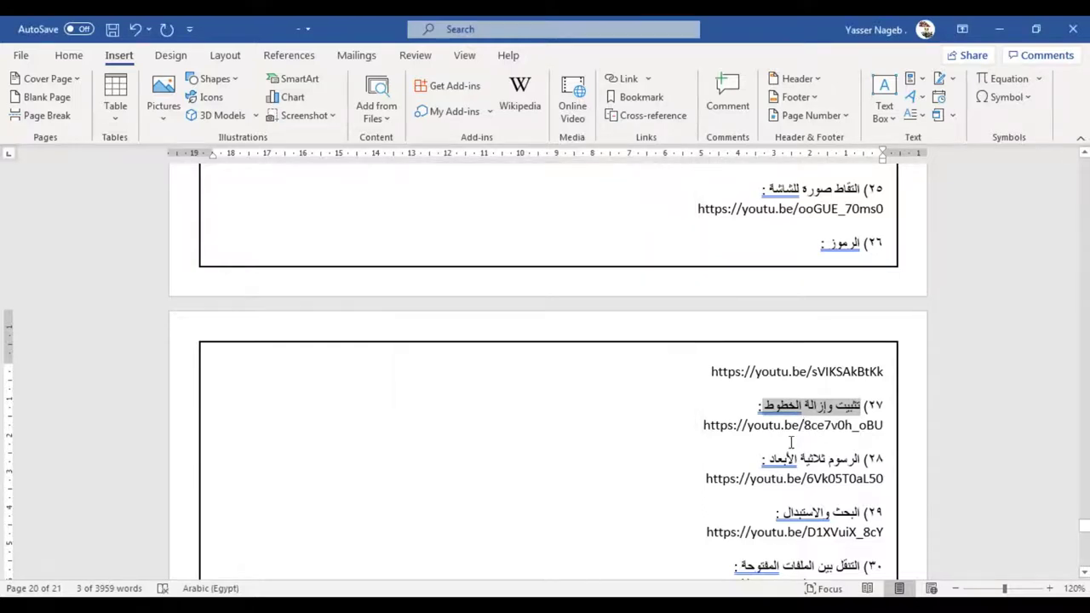
scroll(836, 436, down, 1)
click(847, 359)
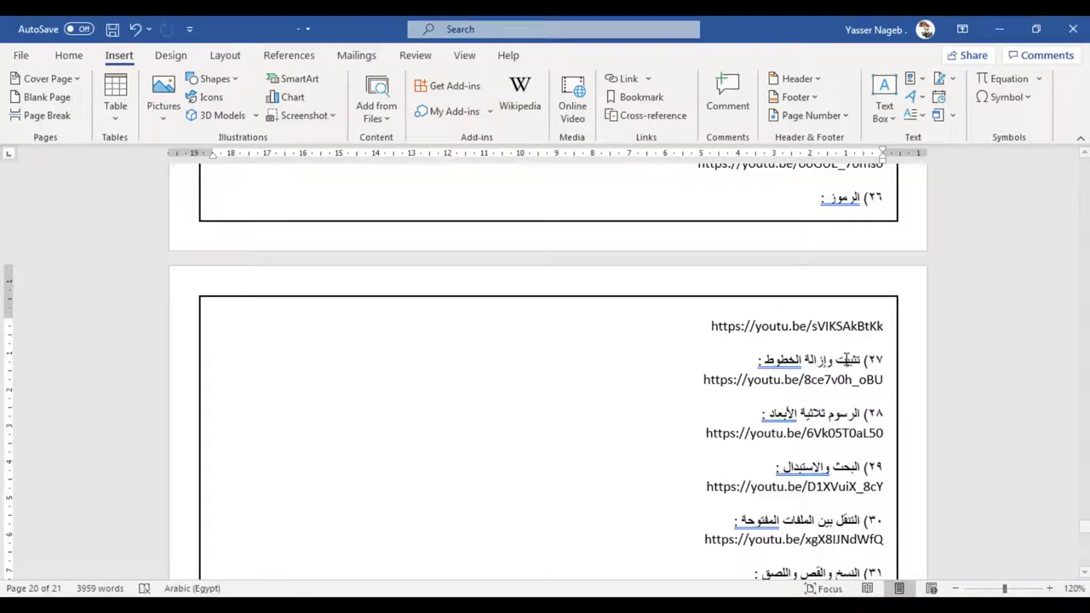
Use Go To (Ctrl+G) to jump to the مقدمة_حول_البرنامج bookmark
key(ctrl+g)
click(371, 311)
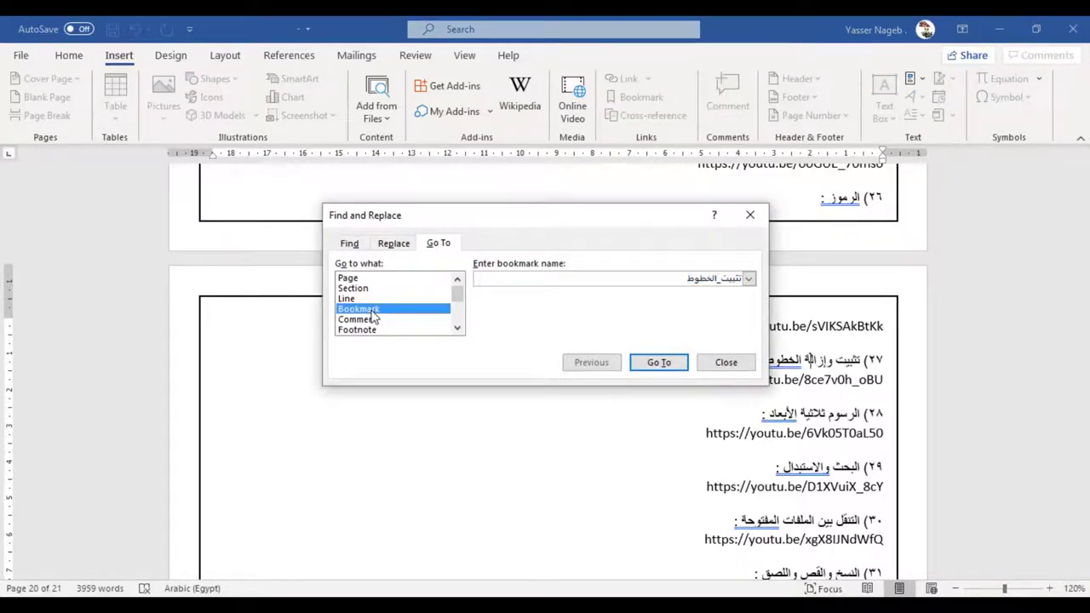
click(748, 278)
click(622, 307)
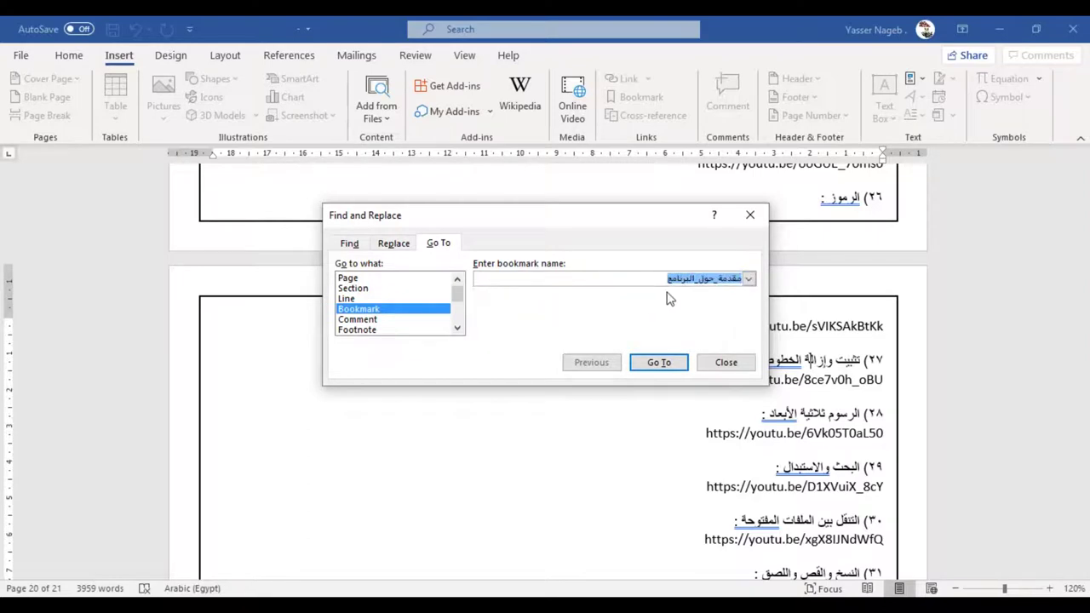
click(664, 365)
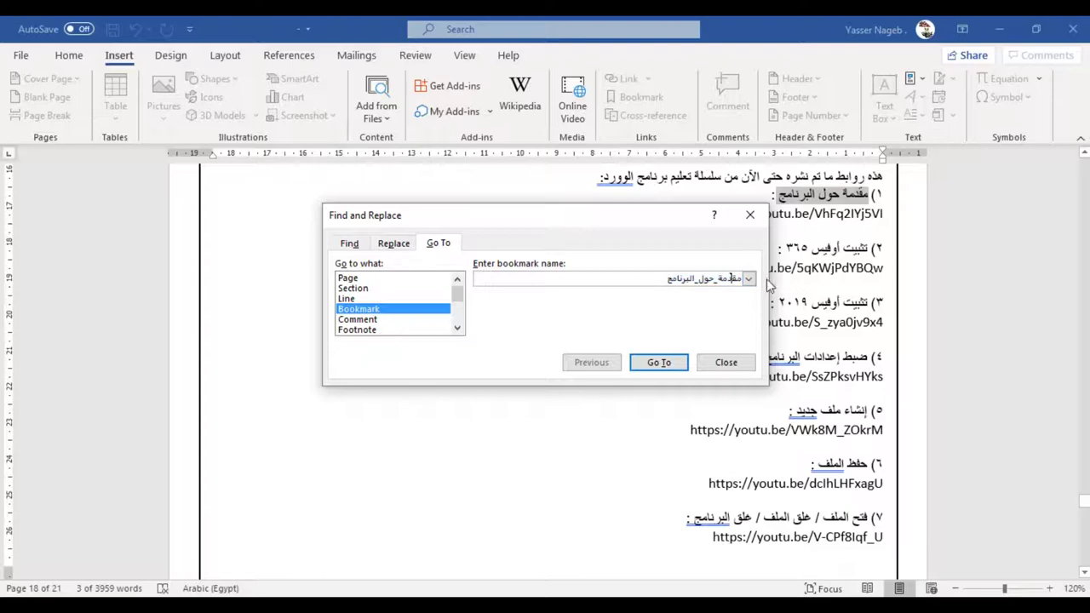
Jump from Go To to the تثبيت_الخطوط bookmark
click(748, 278)
click(572, 293)
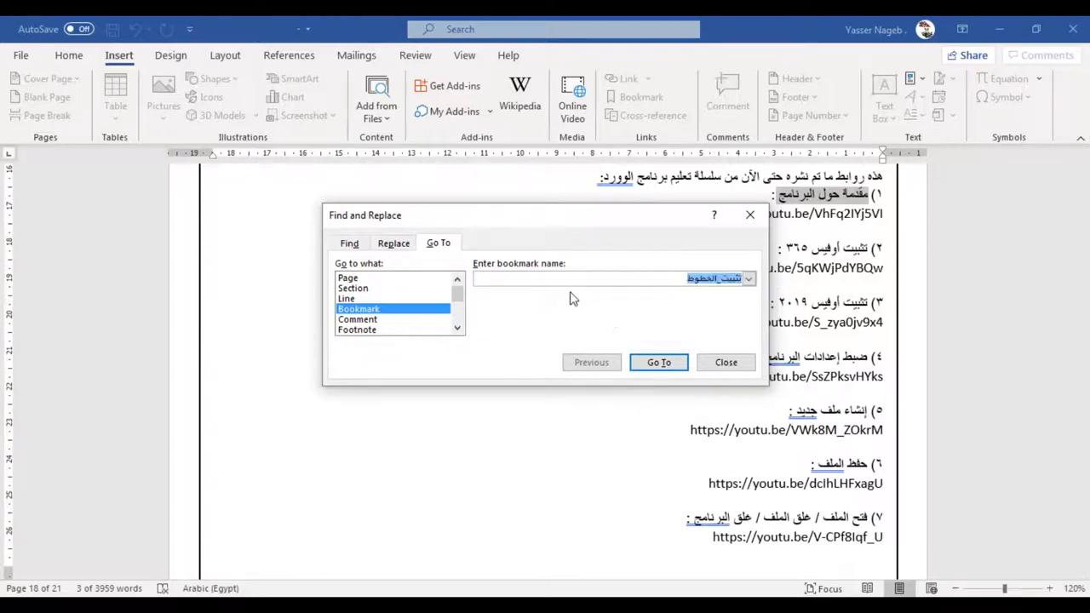
click(666, 367)
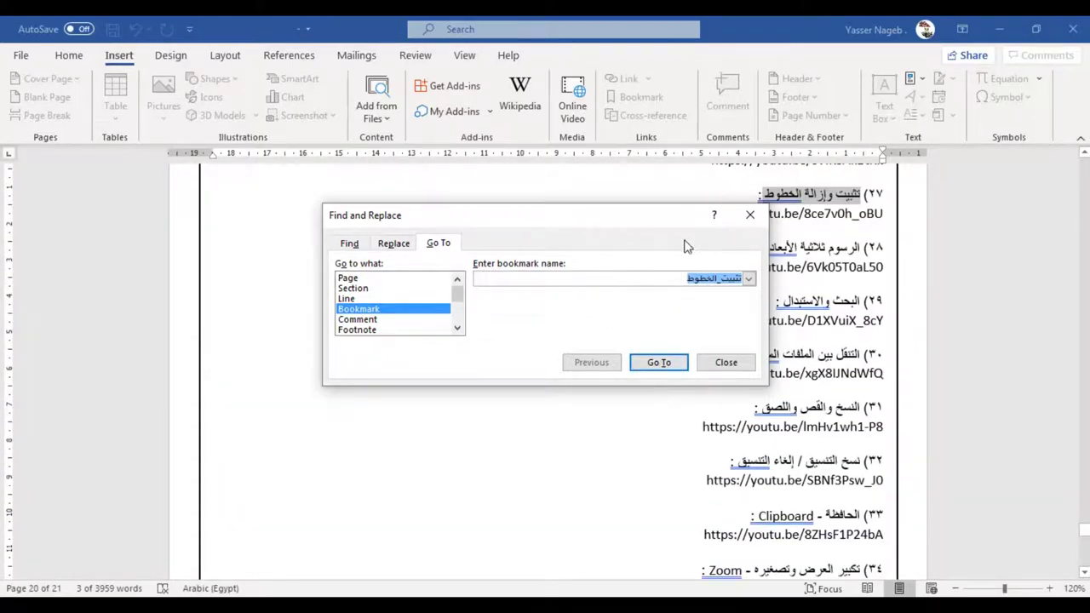
Turn the row 27 title تثبيت وإزالة الخطوط into a hyperlink targeting bookmark تثبيت_الخطوط
click(749, 216)
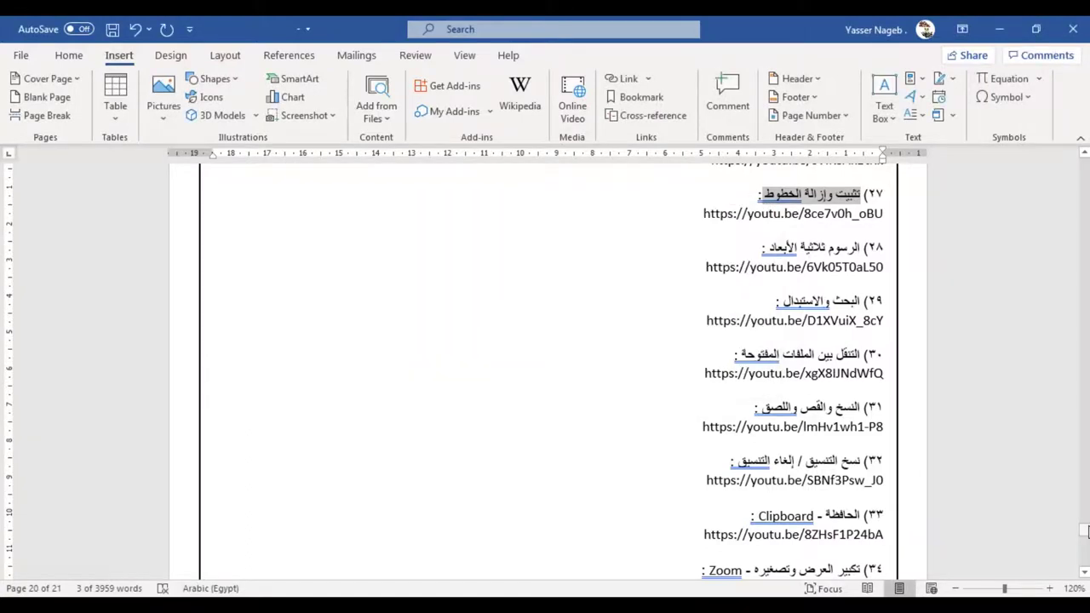
drag(1084, 531, 1084, 339)
drag(828, 449, 746, 448)
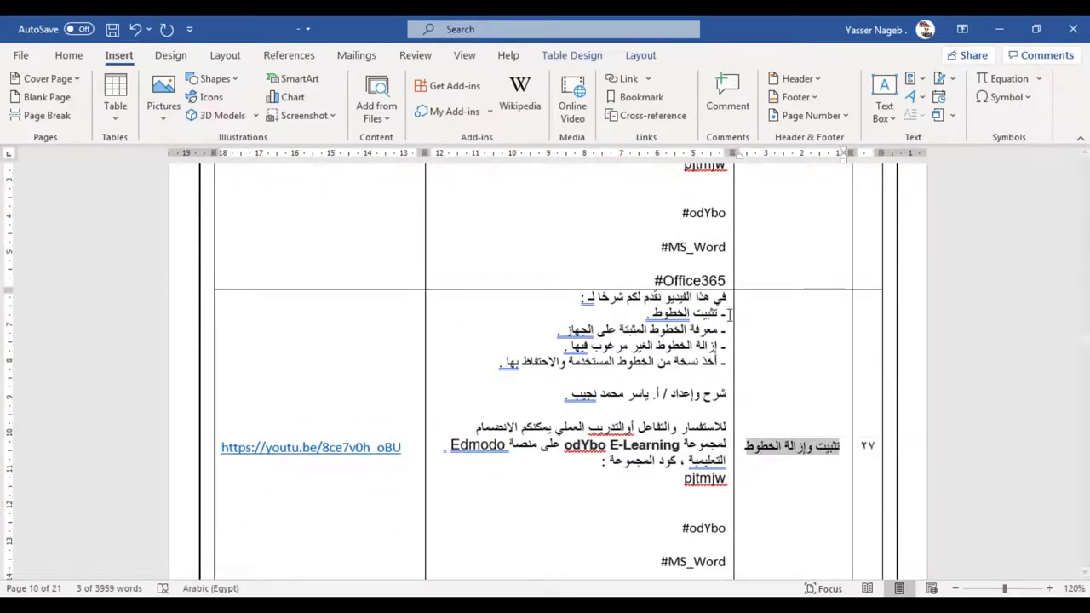
click(646, 78)
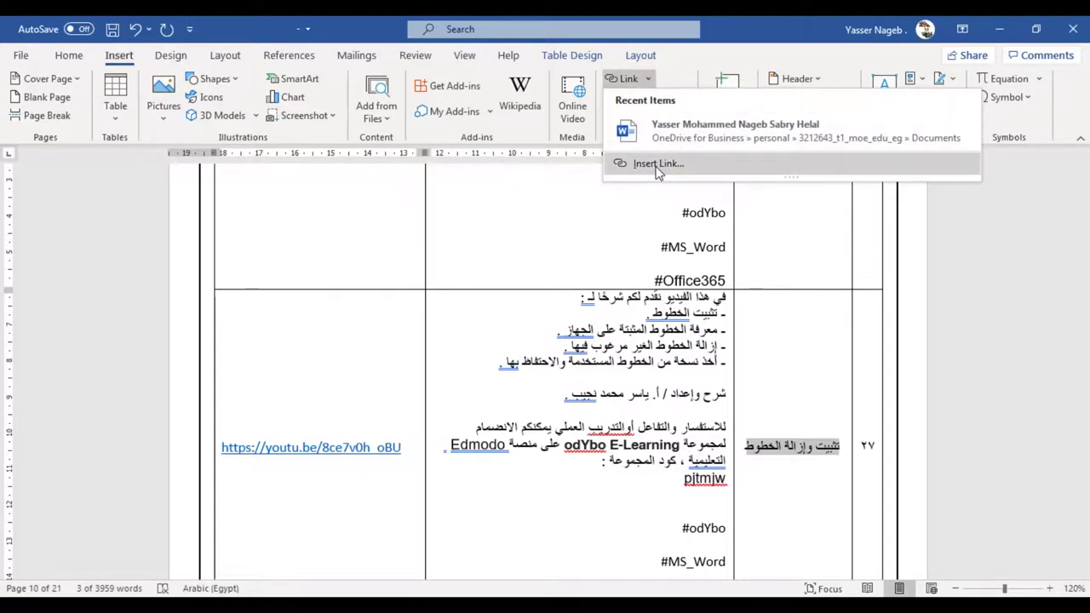
click(656, 163)
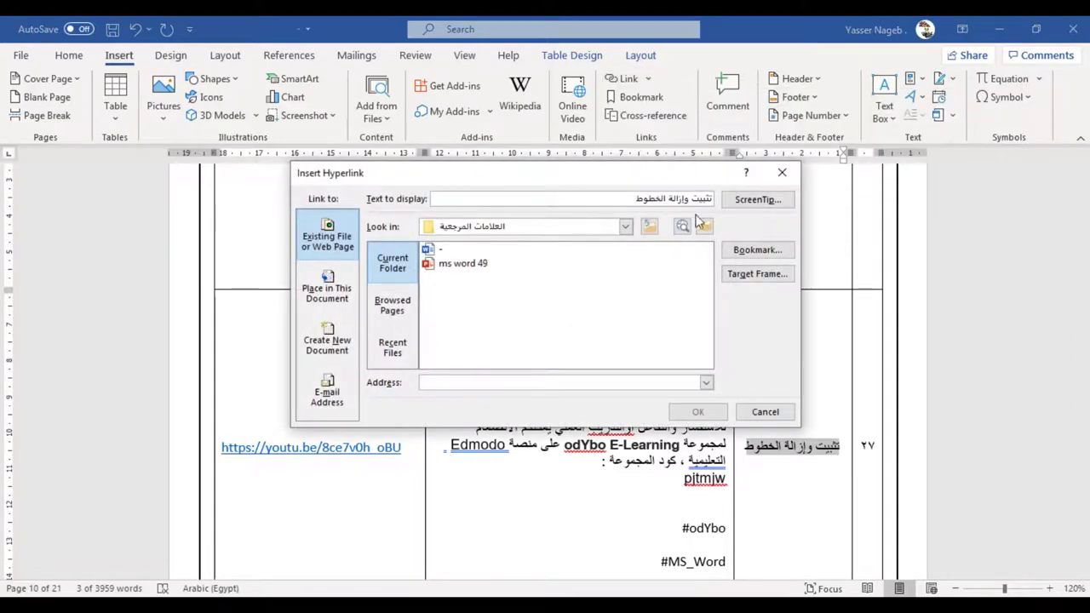
click(754, 252)
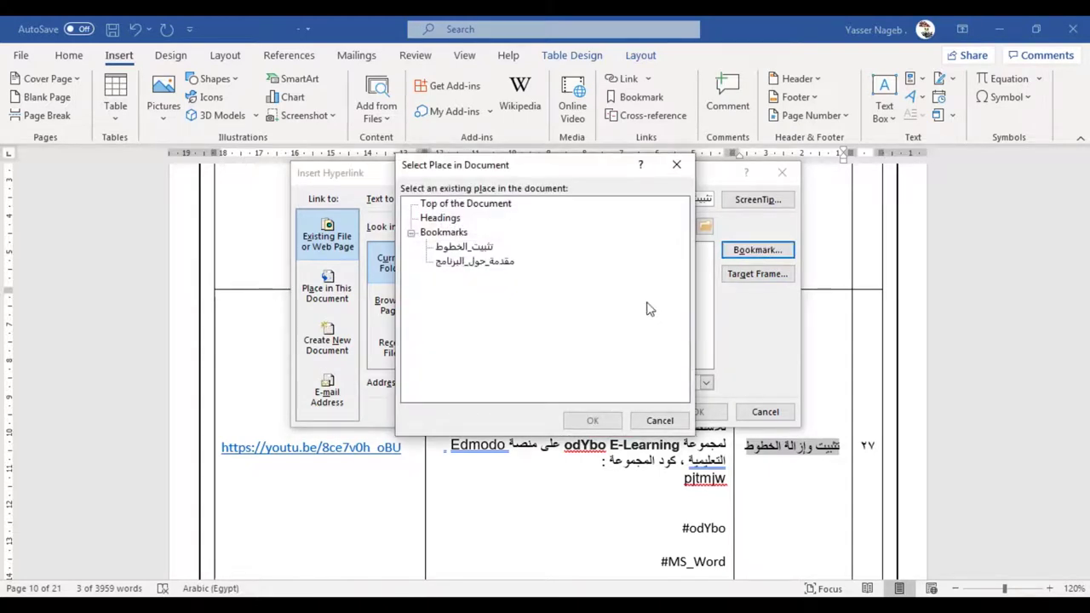
click(468, 248)
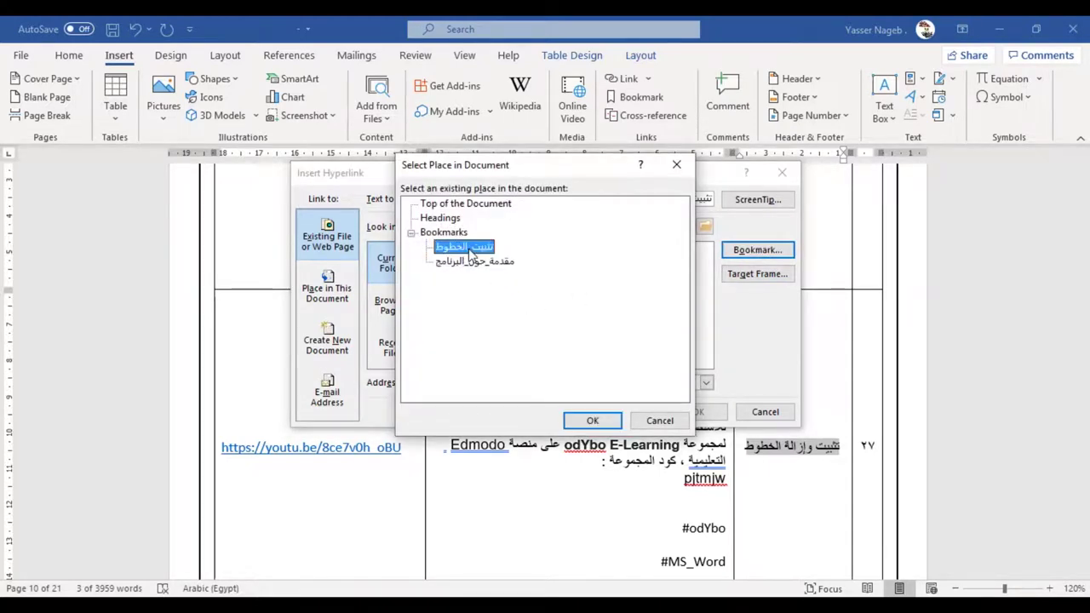
click(587, 419)
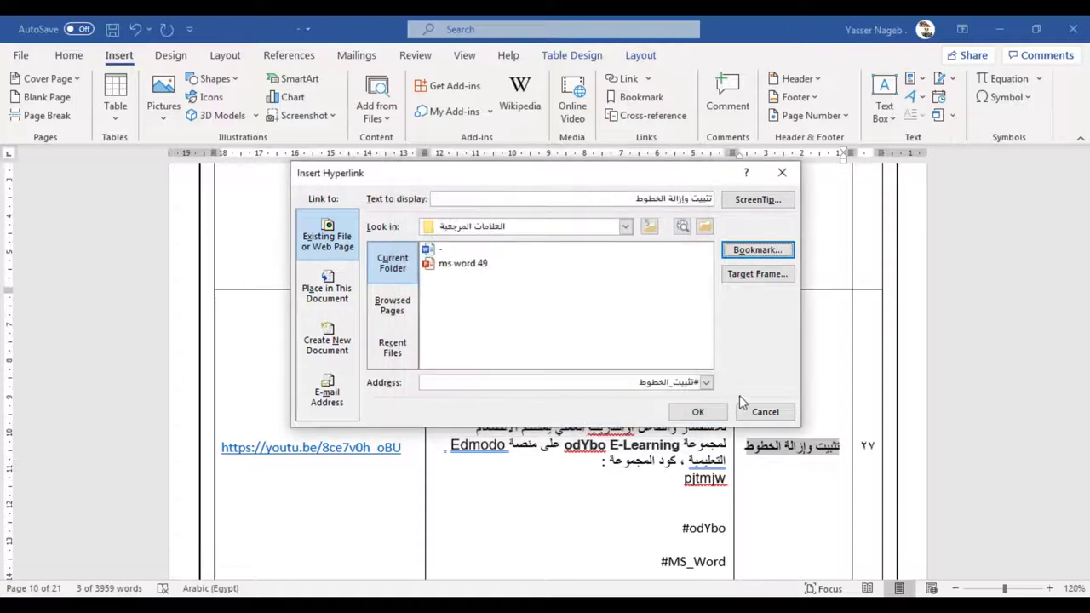
click(694, 413)
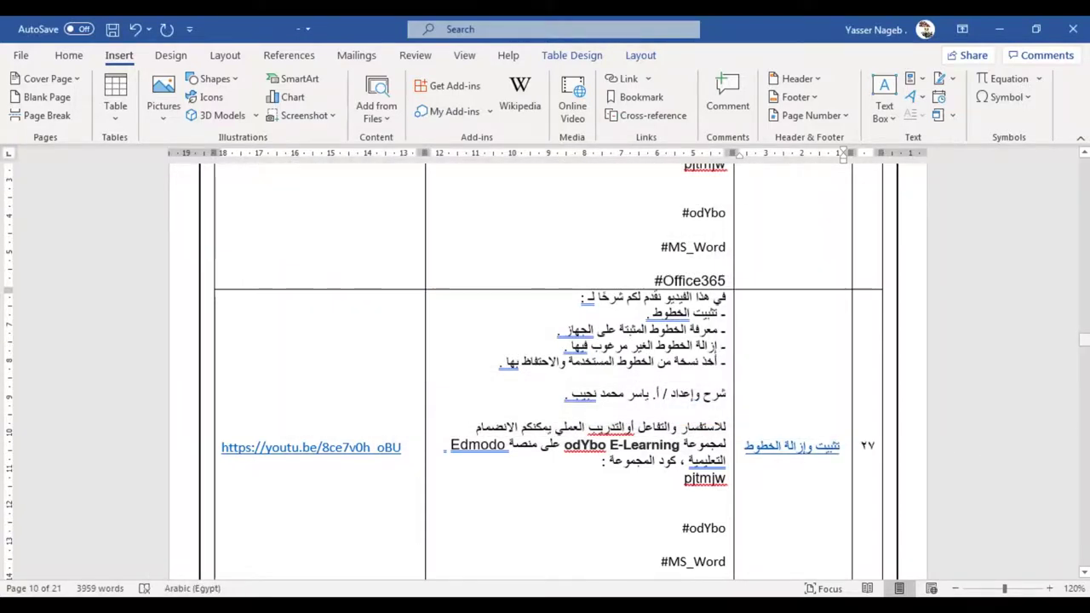
drag(1083, 339, 1083, 166)
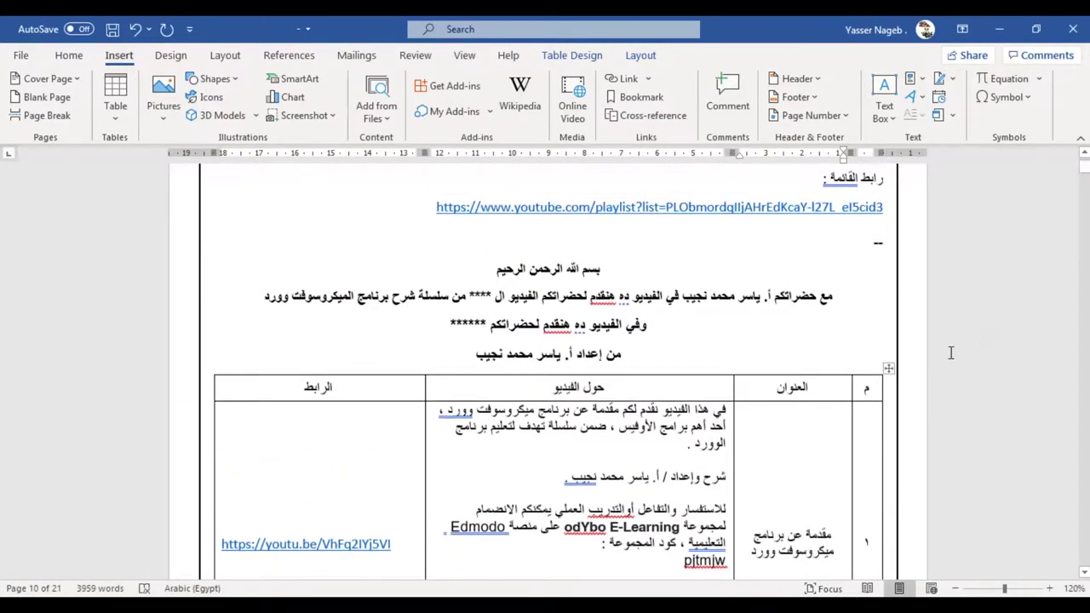
Hyperlink row 1's title to bookmark مقدمة_حول_البرنامج and save the document
drag(837, 531, 751, 555)
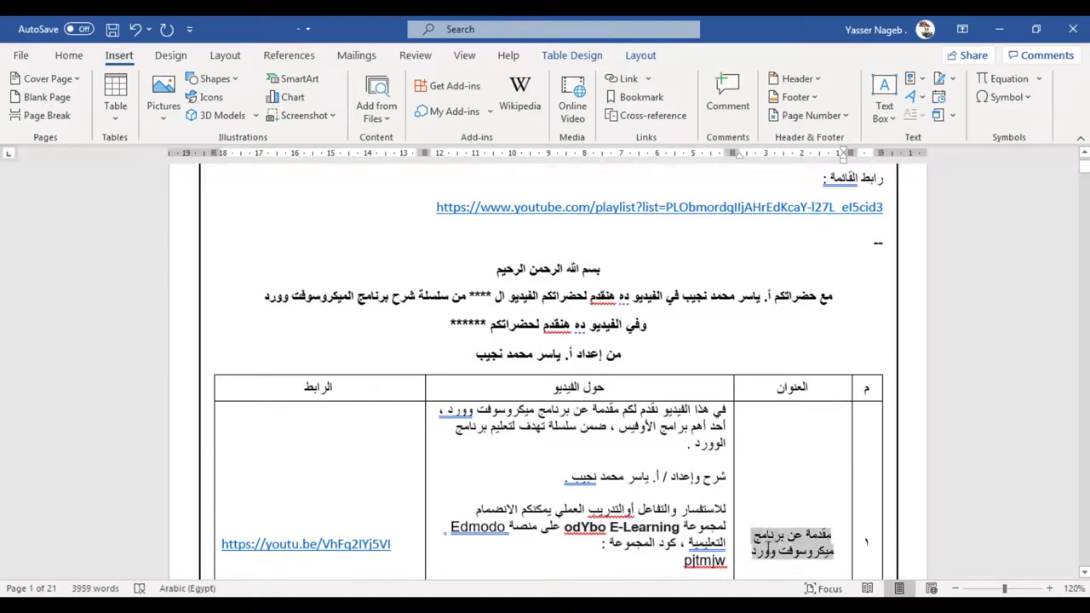
click(647, 78)
click(652, 163)
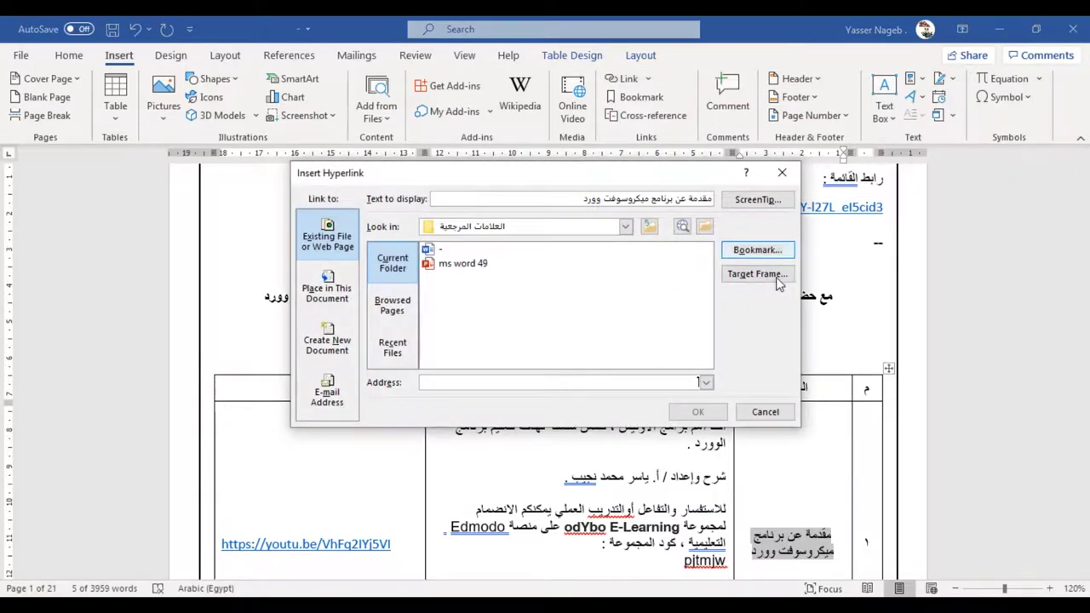
click(757, 250)
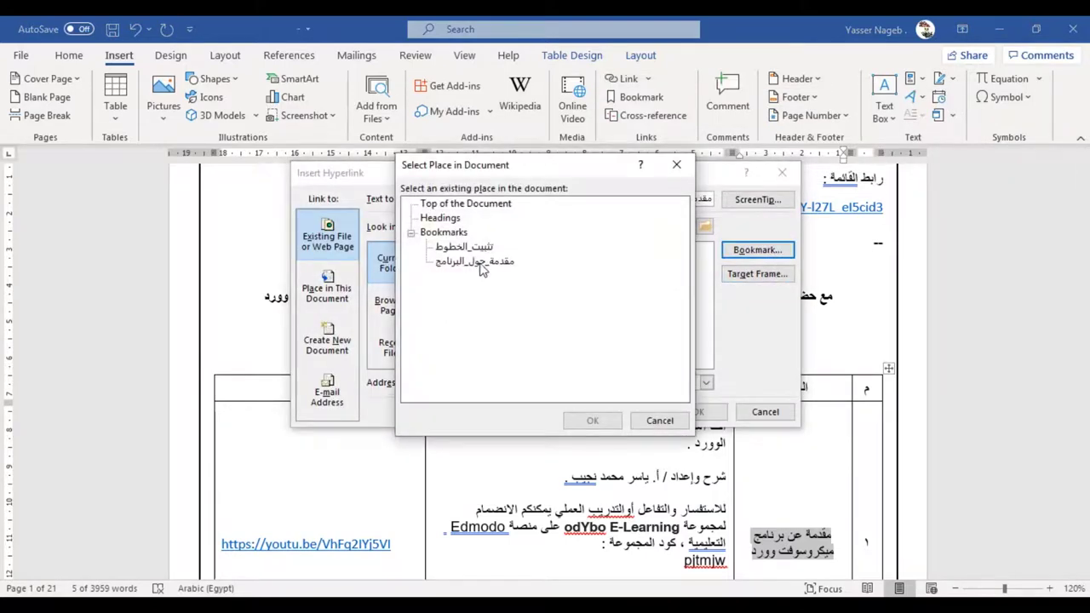
double_click(481, 261)
click(697, 412)
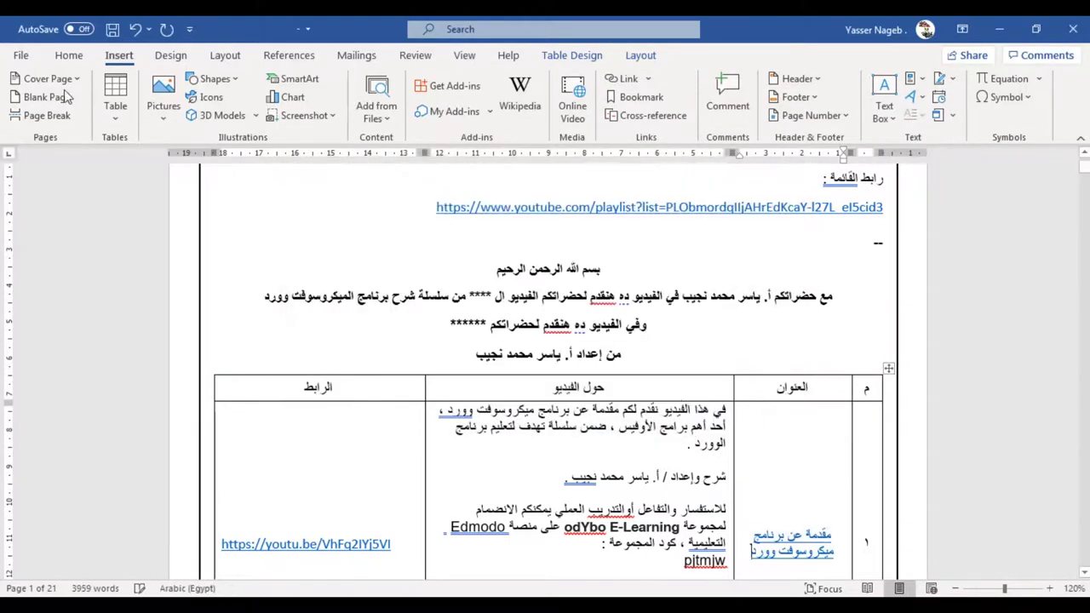
click(114, 29)
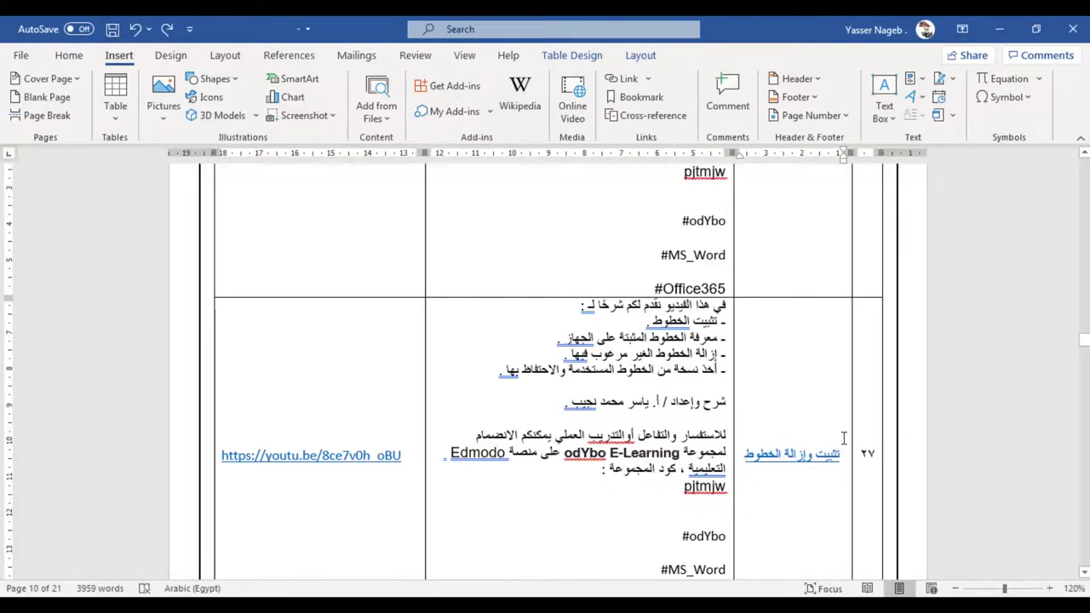
Follow the تثبيت وإزالة الخطوط link in row 27 to heading 27 on page 20
ctrl+click(785, 457)
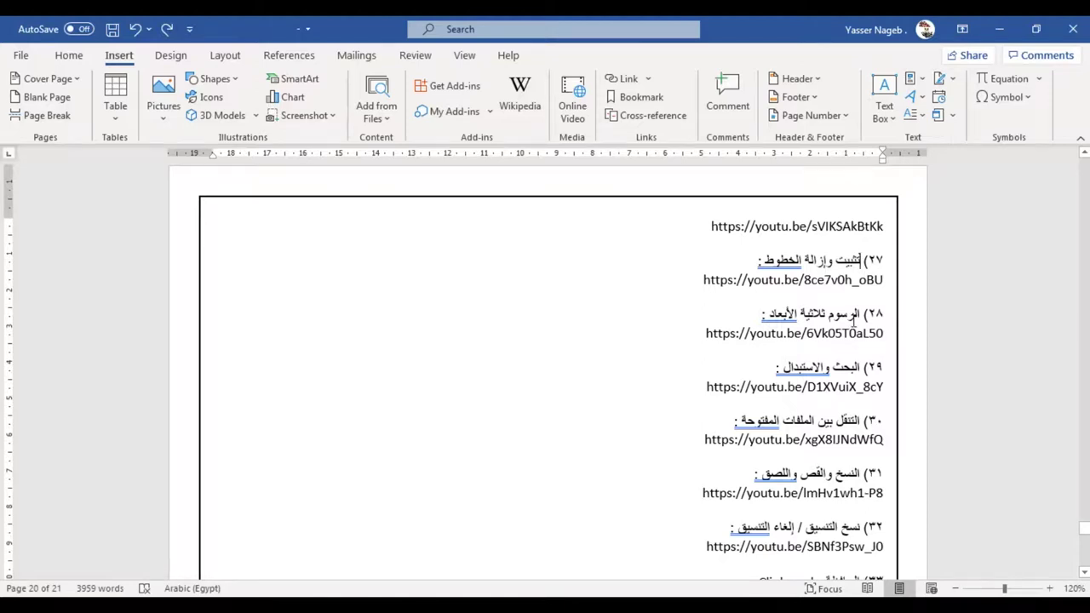
Sort the bookmark list by location, then name, and delete مقدمة_حول_البرنامج, keeping only تثبيت_الخطوط
click(643, 97)
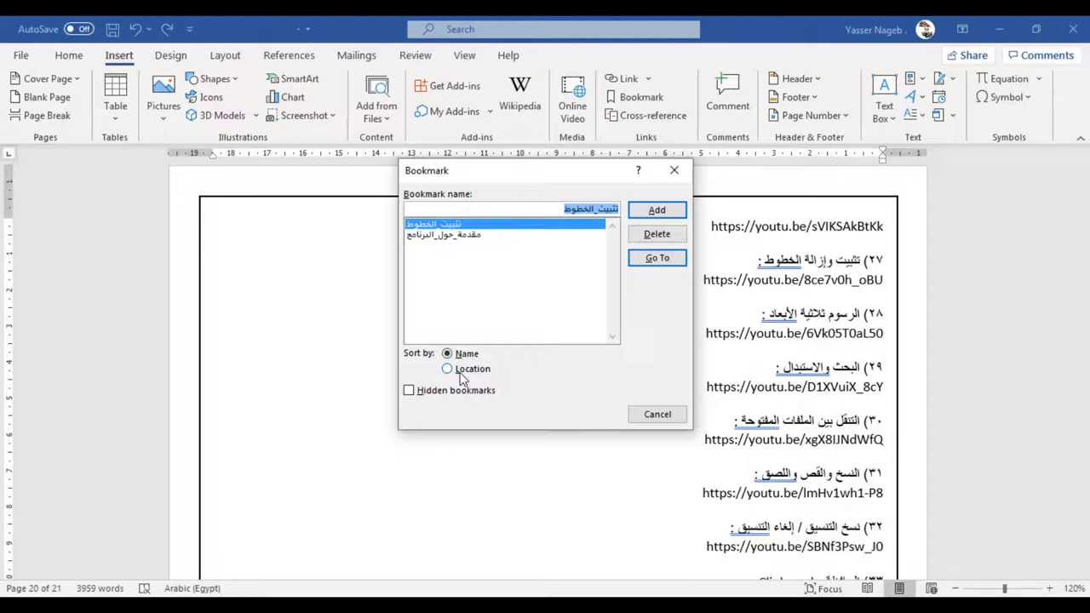
click(463, 375)
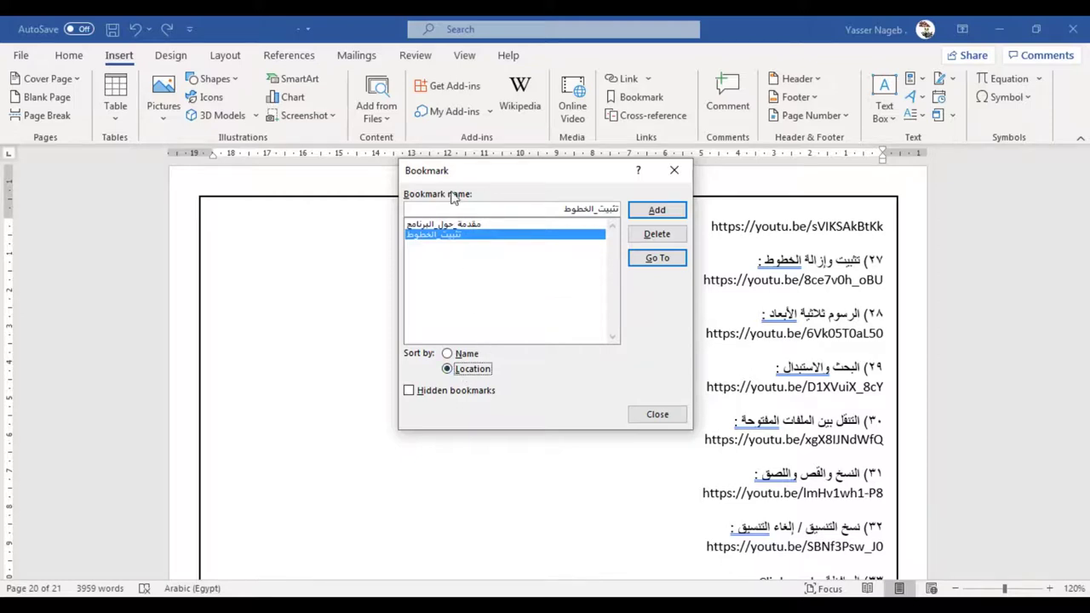
click(467, 354)
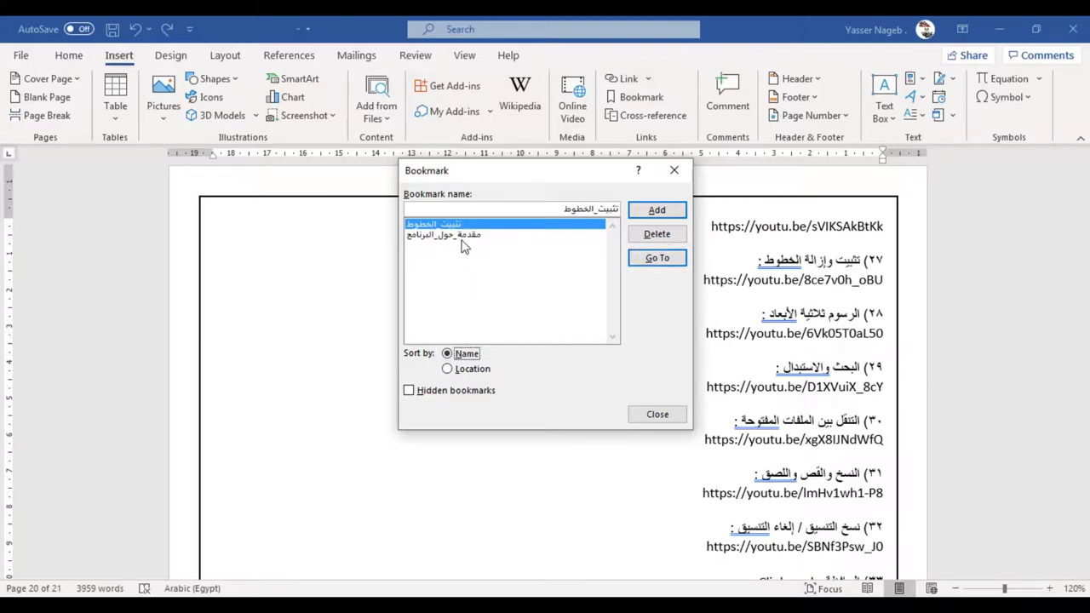
click(461, 239)
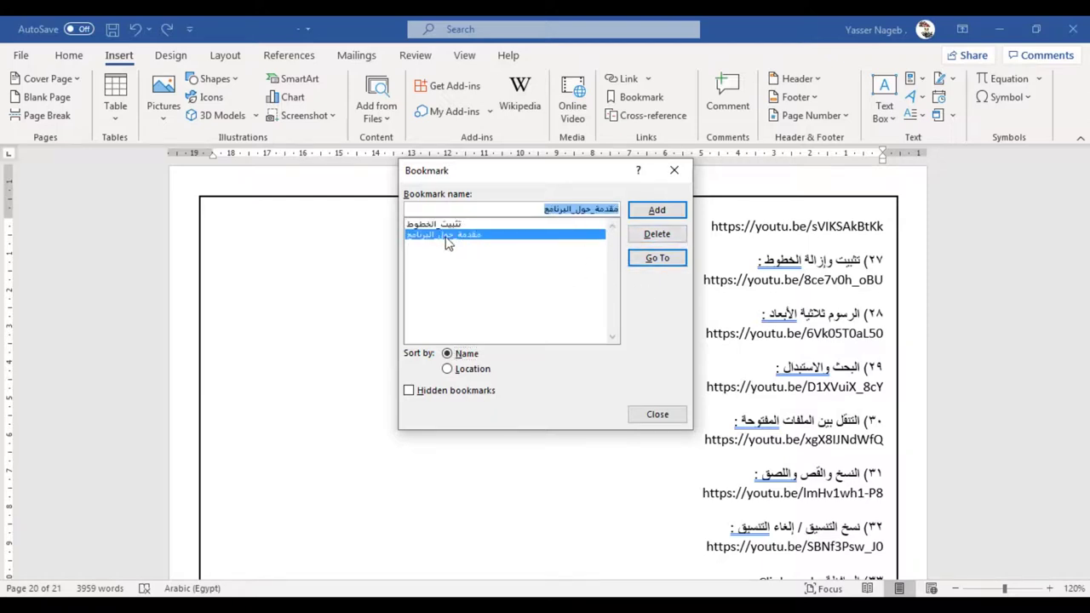
click(646, 245)
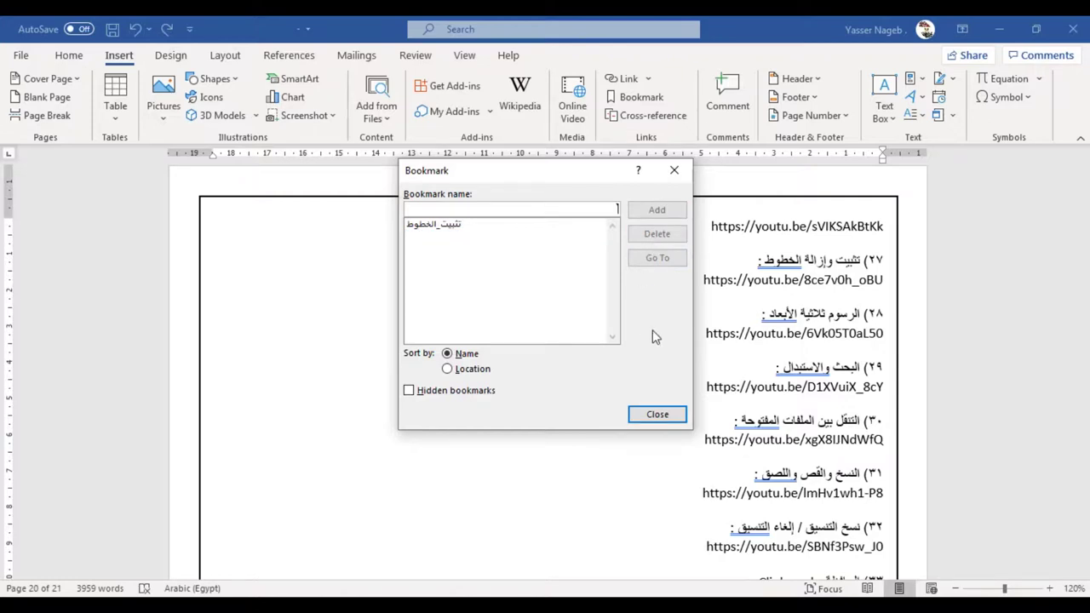
click(657, 414)
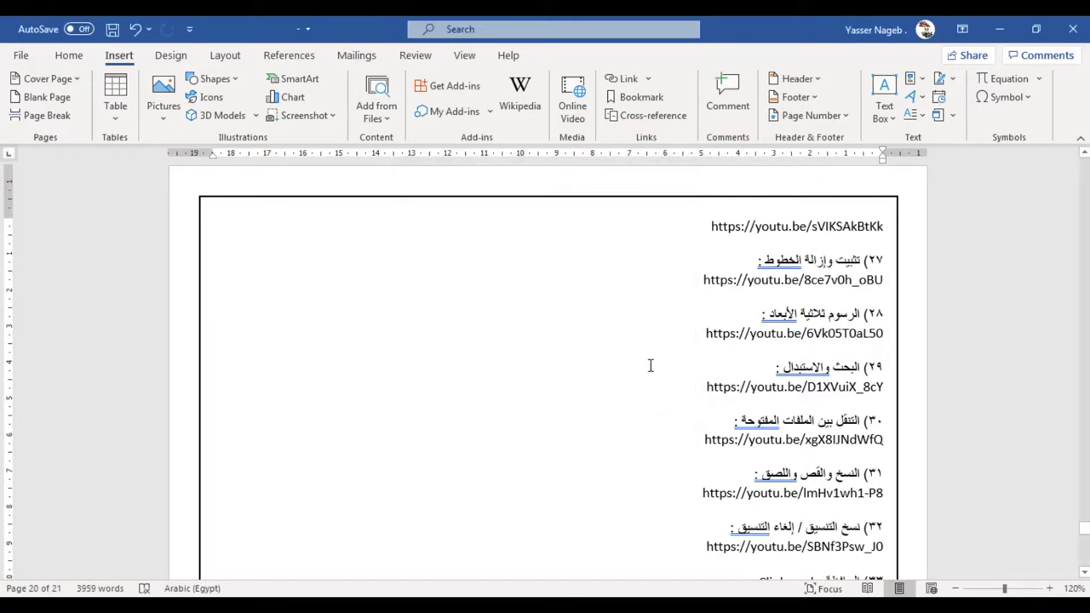